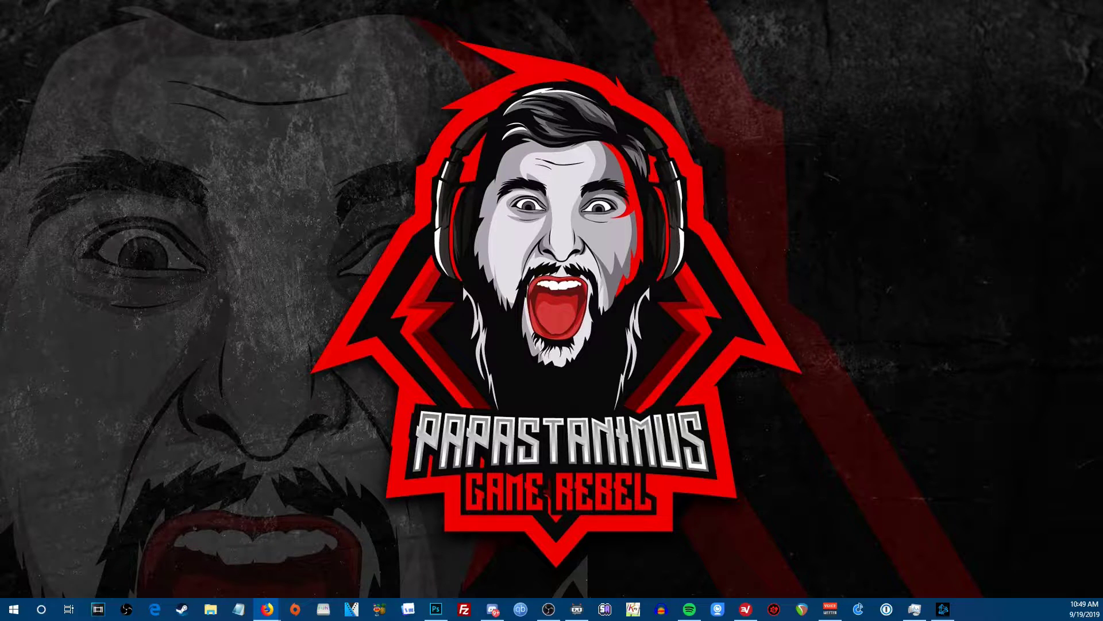
Step: Review the blog article's steps for making Twitch emotes, especially the photo editing software options
{"action": "key", "text": "alt+Tab"}
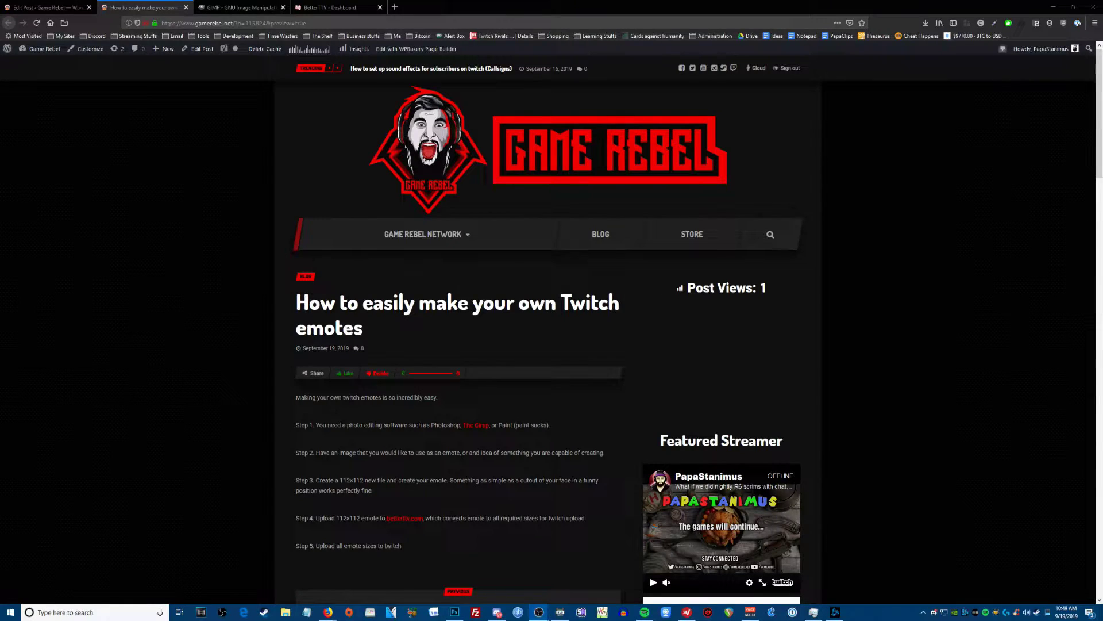
{"action": "left_click", "coordinate": [949, 189]}
{"action": "scroll", "coordinate": [947, 194], "scroll_direction": "down", "scroll_amount": 2}
{"action": "scroll", "coordinate": [946, 193], "scroll_direction": "up", "scroll_amount": 2}
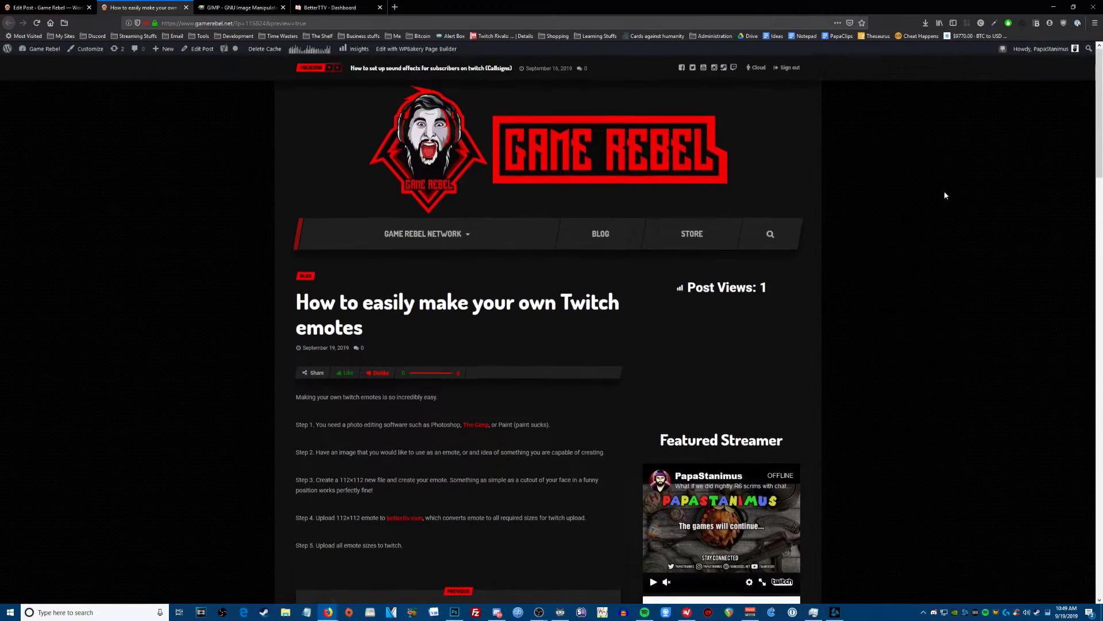
{"action": "scroll", "coordinate": [943, 193], "scroll_direction": "down", "scroll_amount": 2}
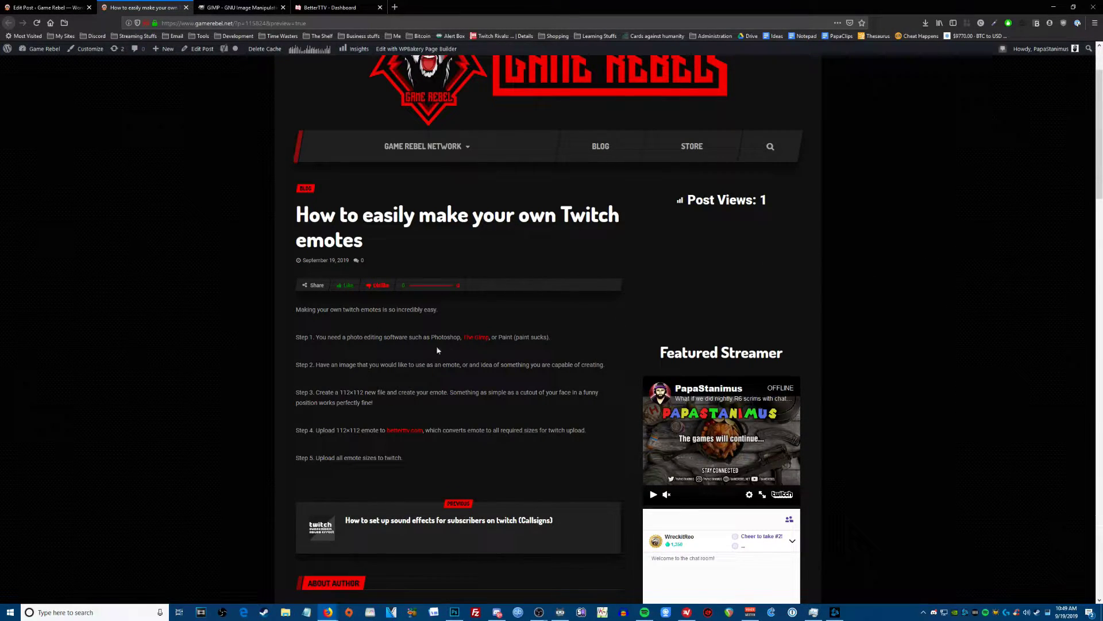
{"action": "left_click_drag", "start_coordinate": [431, 336], "coordinate": [453, 337]}
{"action": "left_click", "coordinate": [470, 347]}
{"action": "left_click_drag", "start_coordinate": [432, 337], "coordinate": [524, 338]}
{"action": "left_click", "coordinate": [525, 337]}
Step: Switch to Photoshop and begin a Polygonal Lasso outline of the face, from below the beard up the left jawline to the ear
{"action": "left_click", "coordinate": [455, 613]}
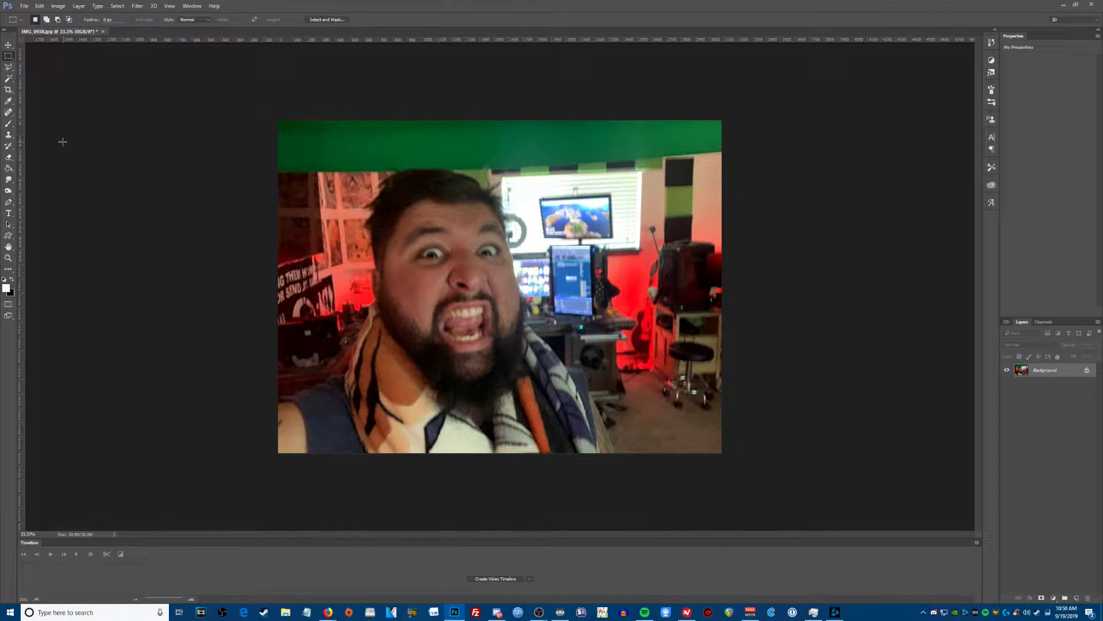
{"action": "left_click", "coordinate": [8, 67]}
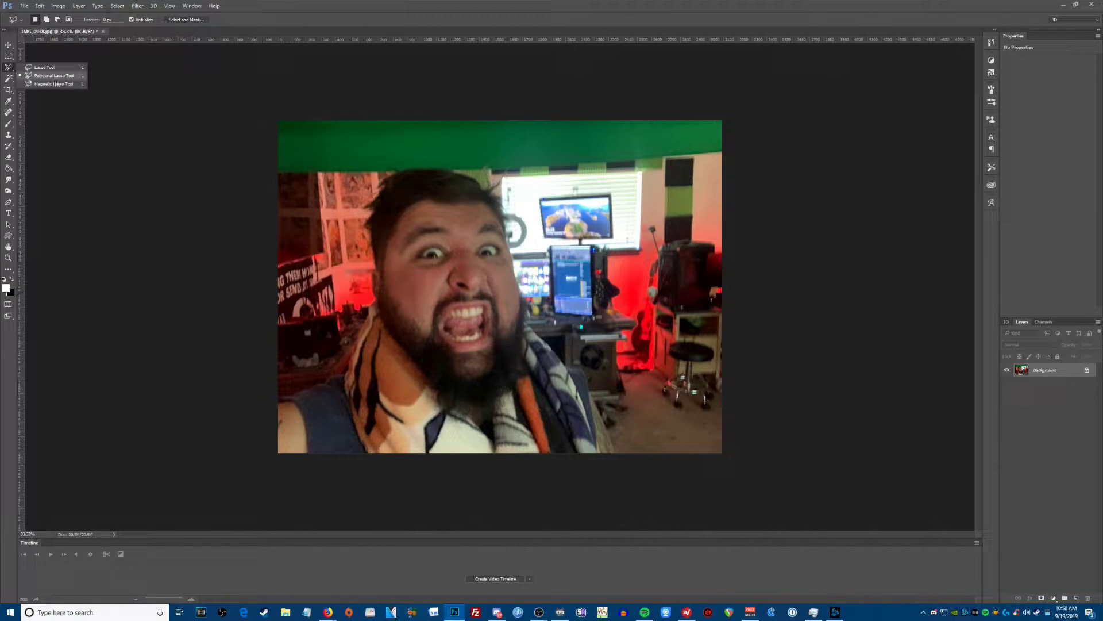
{"action": "left_click", "coordinate": [62, 80]}
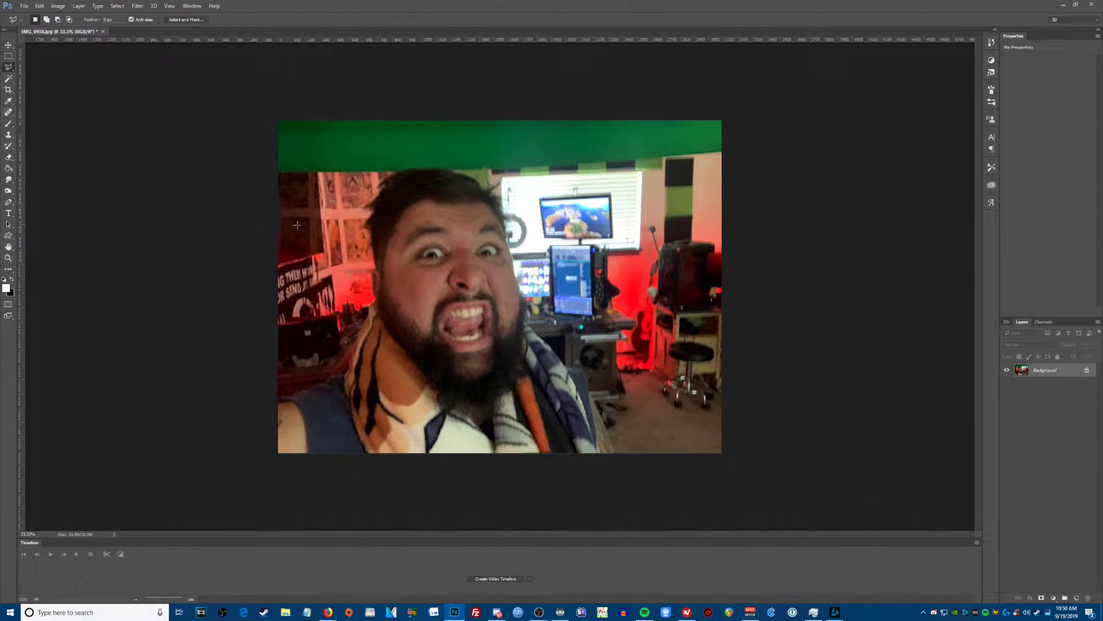
{"action": "scroll", "coordinate": [392, 251], "scroll_direction": "up", "scroll_amount": 5}
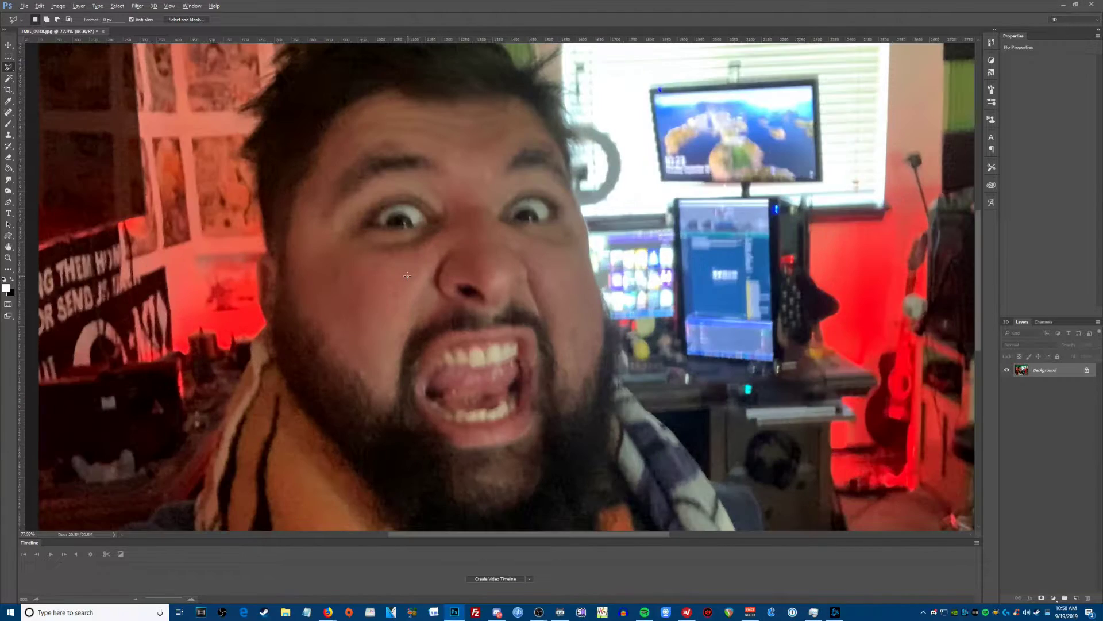
{"action": "scroll", "coordinate": [401, 277], "scroll_direction": "up", "scroll_amount": 6}
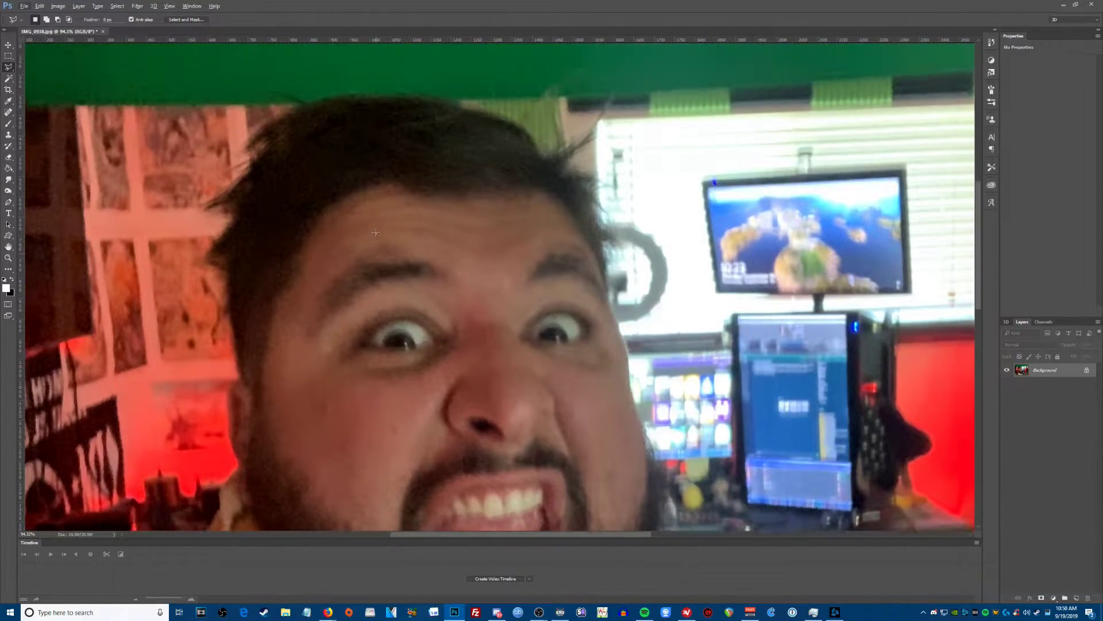
{"action": "scroll", "coordinate": [206, 283], "scroll_direction": "down", "scroll_amount": 8}
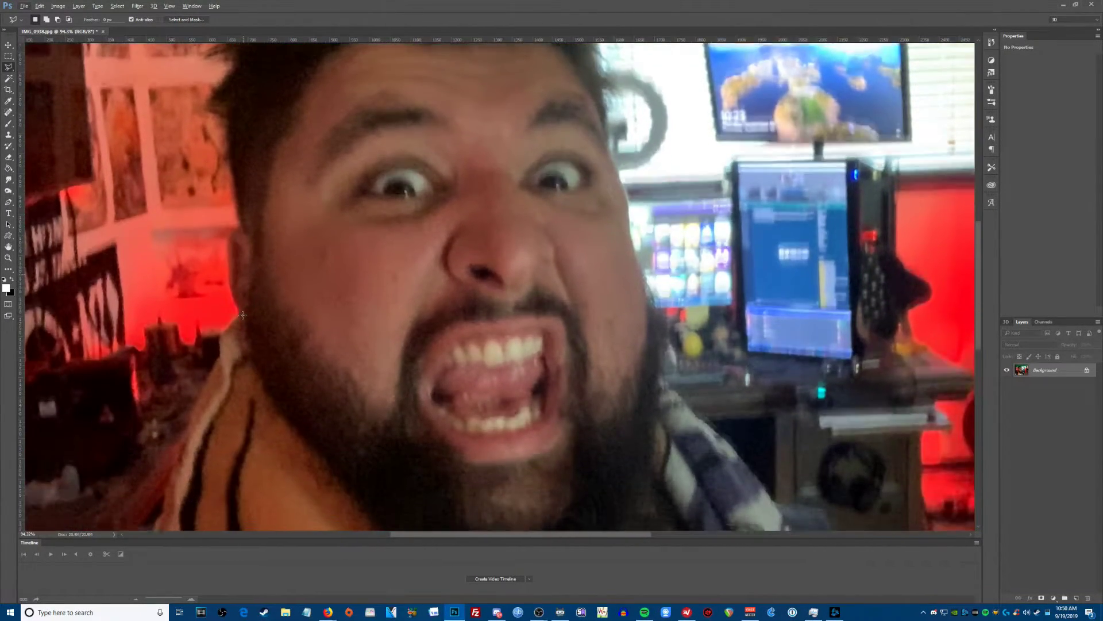
{"action": "scroll", "coordinate": [243, 314], "scroll_direction": "down", "scroll_amount": 4}
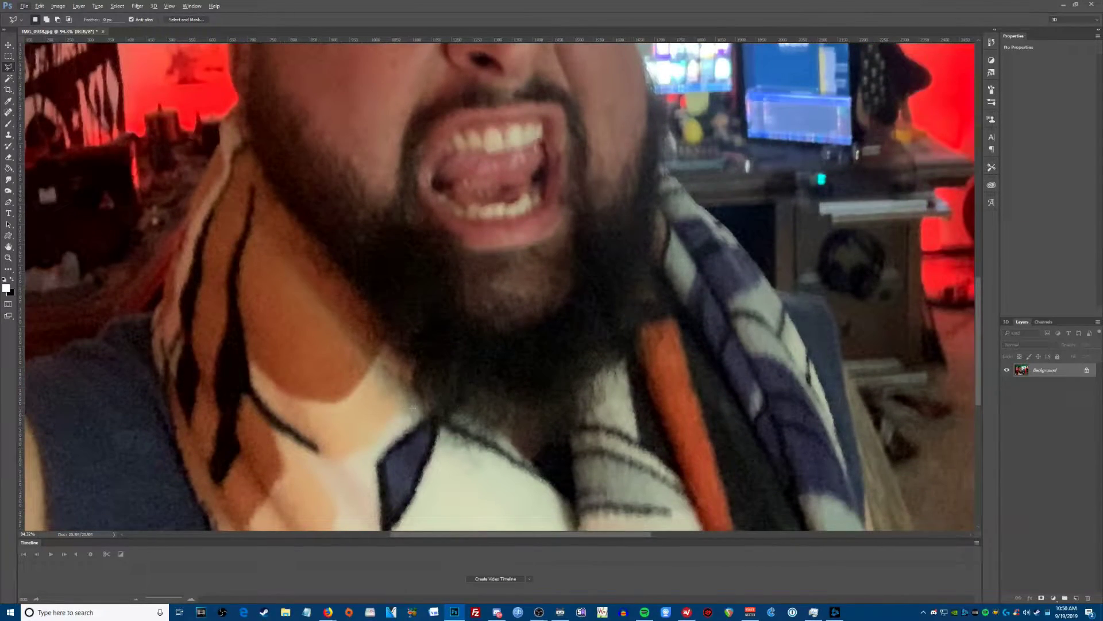
{"action": "left_click", "coordinate": [422, 411]}
{"action": "left_click", "coordinate": [412, 392]}
{"action": "left_click", "coordinate": [411, 361]}
{"action": "left_click", "coordinate": [388, 347]}
{"action": "left_click", "coordinate": [359, 293]}
{"action": "left_click", "coordinate": [289, 208]}
{"action": "left_click", "coordinate": [245, 136]}
{"action": "left_click", "coordinate": [238, 97]}
Step: Continue the lasso outline around the left ear and up the side of the head to the first hair tuft
{"action": "scroll", "coordinate": [229, 79], "scroll_direction": "up", "scroll_amount": 5}
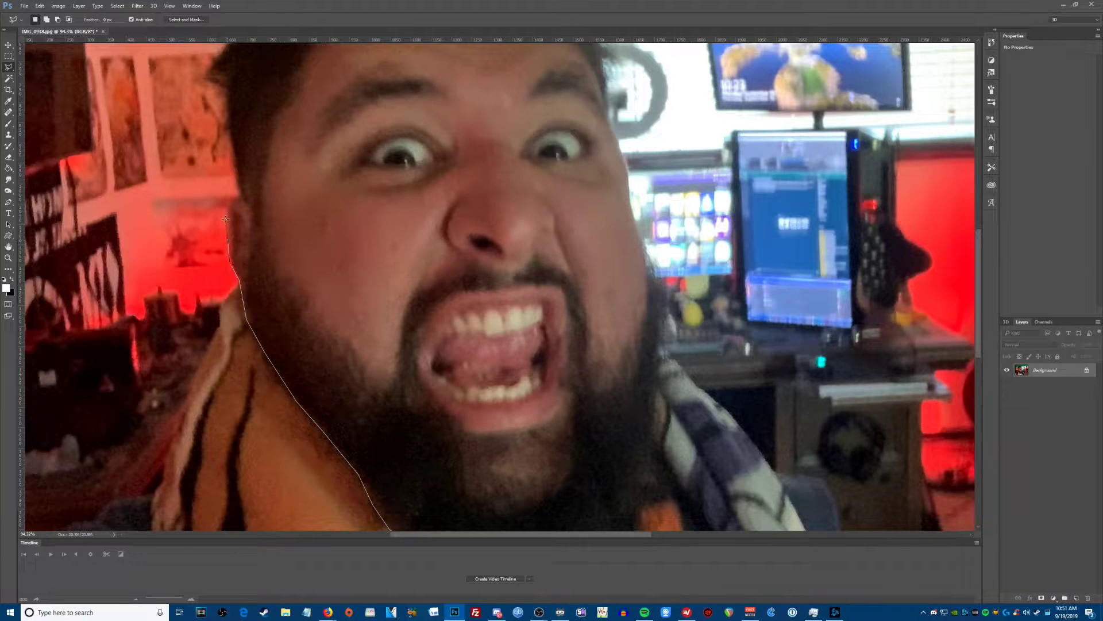
{"action": "left_click", "coordinate": [227, 213]}
{"action": "left_click", "coordinate": [242, 189]}
{"action": "left_click", "coordinate": [229, 129]}
{"action": "left_click", "coordinate": [225, 128]}
{"action": "left_click", "coordinate": [223, 86]}
{"action": "left_click", "coordinate": [204, 74]}
Step: Trace the outline over the top of the hair and down the right side of the face, closing the selection beneath the beard
{"action": "scroll", "coordinate": [204, 74], "scroll_direction": "up", "scroll_amount": 3}
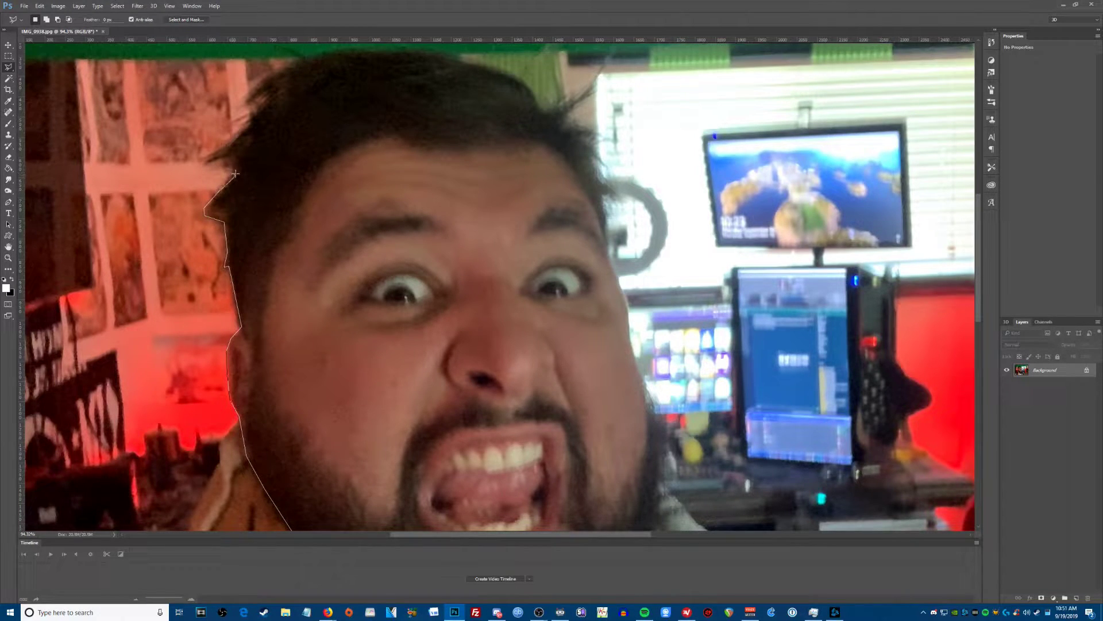
{"action": "left_click", "coordinate": [200, 161]}
{"action": "mouse_move", "coordinate": [241, 99]}
{"action": "left_mouse_down"}
{"action": "mouse_move", "coordinate": [276, 69]}
{"action": "mouse_move", "coordinate": [359, 48]}
{"action": "mouse_move", "coordinate": [481, 64]}
{"action": "mouse_move", "coordinate": [519, 80]}
{"action": "mouse_move", "coordinate": [543, 113]}
{"action": "mouse_move", "coordinate": [590, 89]}
{"action": "mouse_move", "coordinate": [611, 57]}
{"action": "mouse_move", "coordinate": [565, 119]}
{"action": "mouse_move", "coordinate": [600, 132]}
{"action": "mouse_move", "coordinate": [591, 139]}
{"action": "mouse_move", "coordinate": [608, 172]}
{"action": "mouse_move", "coordinate": [600, 165]}
{"action": "mouse_move", "coordinate": [601, 198]}
{"action": "left_mouse_up"}
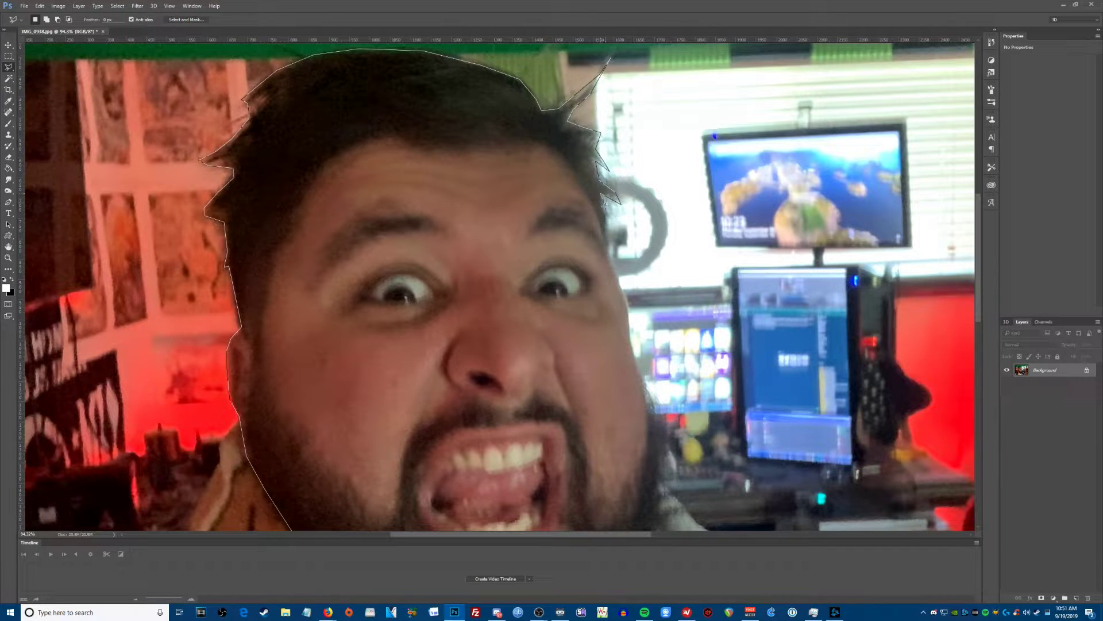
{"action": "mouse_move", "coordinate": [615, 276]}
{"action": "left_mouse_down"}
{"action": "mouse_move", "coordinate": [636, 375]}
{"action": "mouse_move", "coordinate": [666, 424]}
{"action": "mouse_move", "coordinate": [660, 578]}
{"action": "mouse_move", "coordinate": [675, 317]}
{"action": "mouse_move", "coordinate": [661, 345]}
{"action": "mouse_move", "coordinate": [651, 548]}
{"action": "mouse_move", "coordinate": [659, 330]}
{"action": "mouse_move", "coordinate": [636, 449]}
{"action": "mouse_move", "coordinate": [572, 510]}
{"action": "mouse_move", "coordinate": [467, 500]}
{"action": "mouse_move", "coordinate": [426, 516]}
{"action": "left_mouse_up"}
{"action": "scroll", "coordinate": [668, 445], "scroll_direction": "down", "scroll_amount": 2}
{"action": "scroll", "coordinate": [655, 402], "scroll_direction": "down", "scroll_amount": 2}
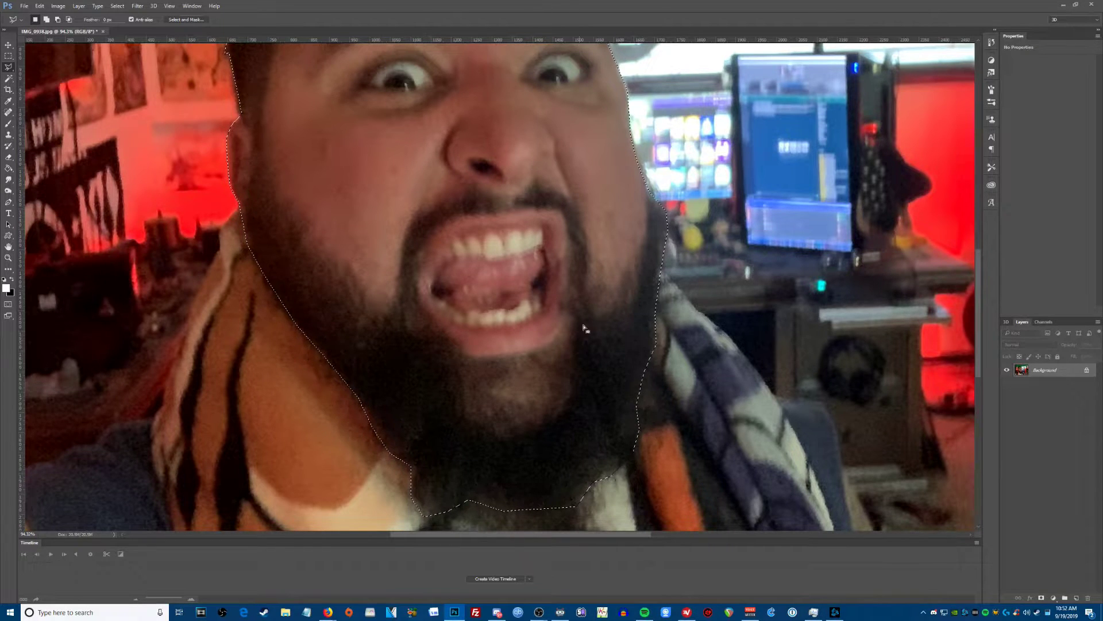
Step: Check the outline around the whole head and cut the selected face out of the photo
{"action": "scroll", "coordinate": [581, 322], "scroll_direction": "down", "scroll_amount": 2}
{"action": "scroll", "coordinate": [549, 227], "scroll_direction": "down", "scroll_amount": 3}
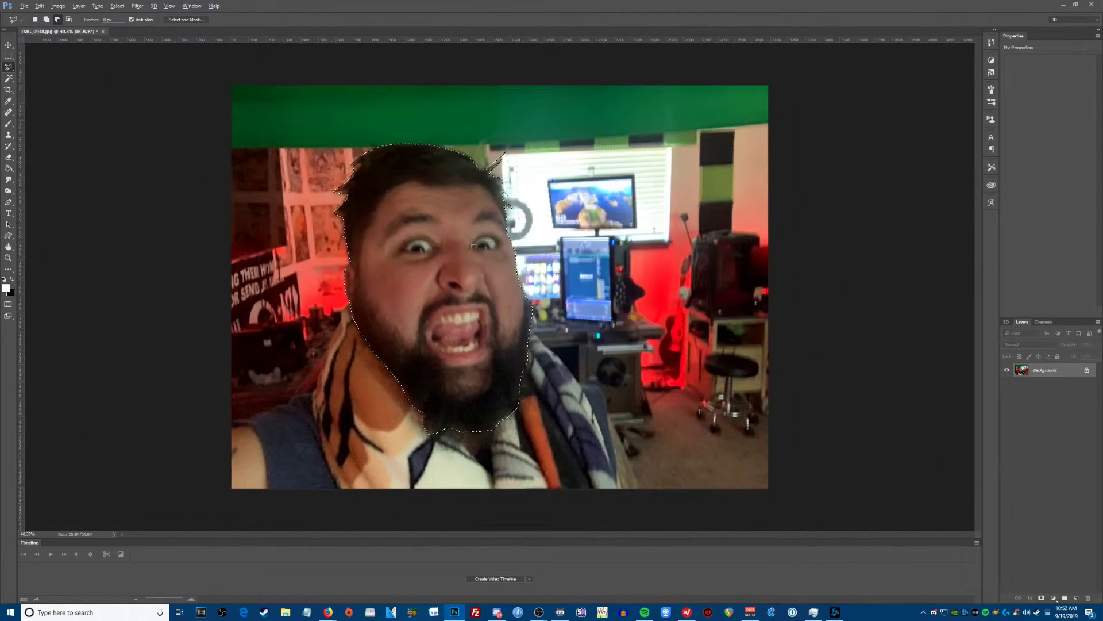
{"action": "scroll", "coordinate": [447, 249], "scroll_direction": "up", "scroll_amount": 3}
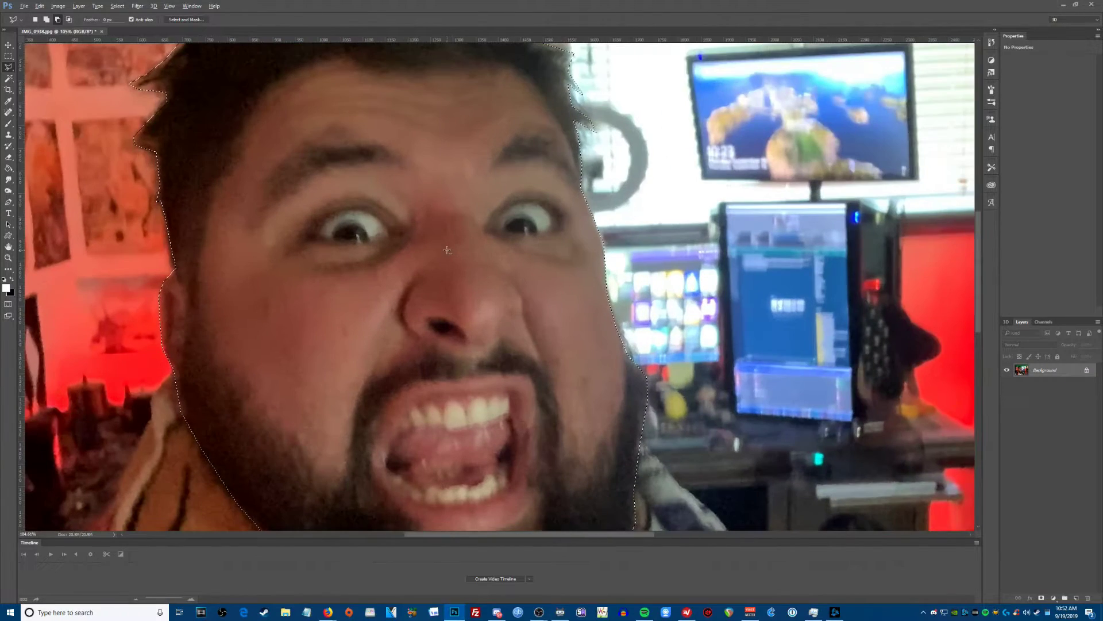
{"action": "scroll", "coordinate": [430, 254], "scroll_direction": "down", "scroll_amount": 5}
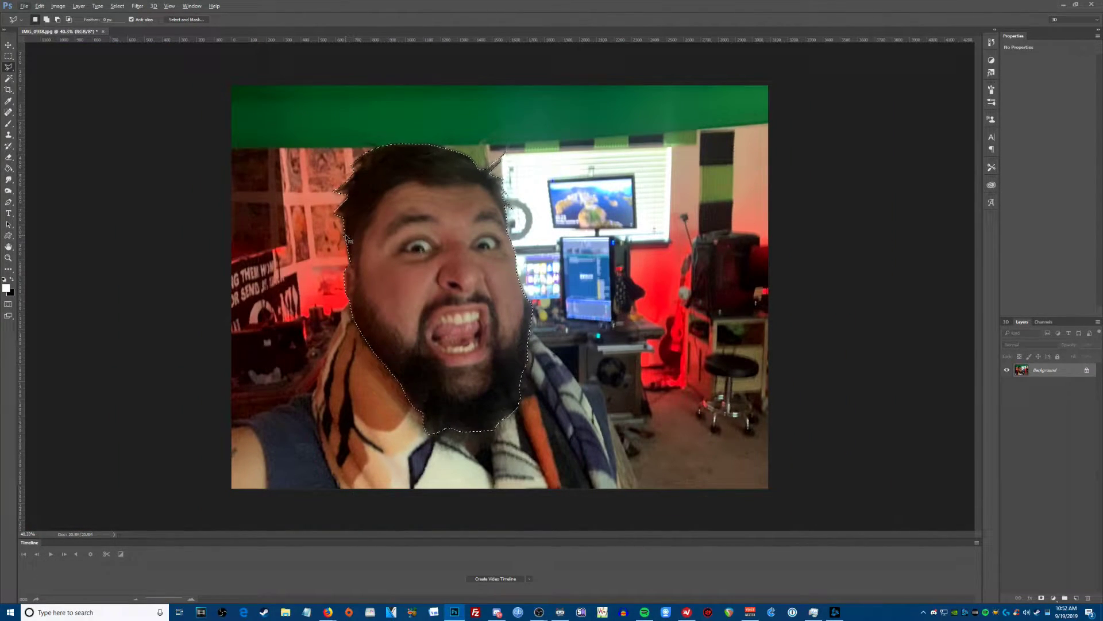
{"action": "key", "text": "ctrl+BackSpace"}
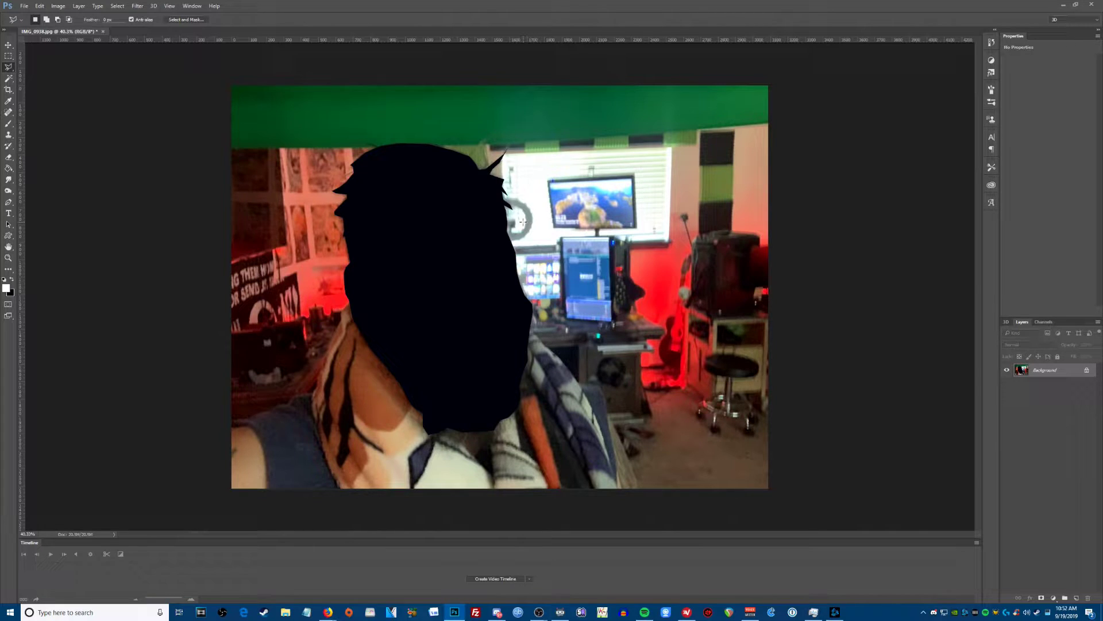
Step: Create a new document with a width and height of 112 pixels
{"action": "left_click", "coordinate": [24, 5]}
{"action": "left_click", "coordinate": [34, 16]}
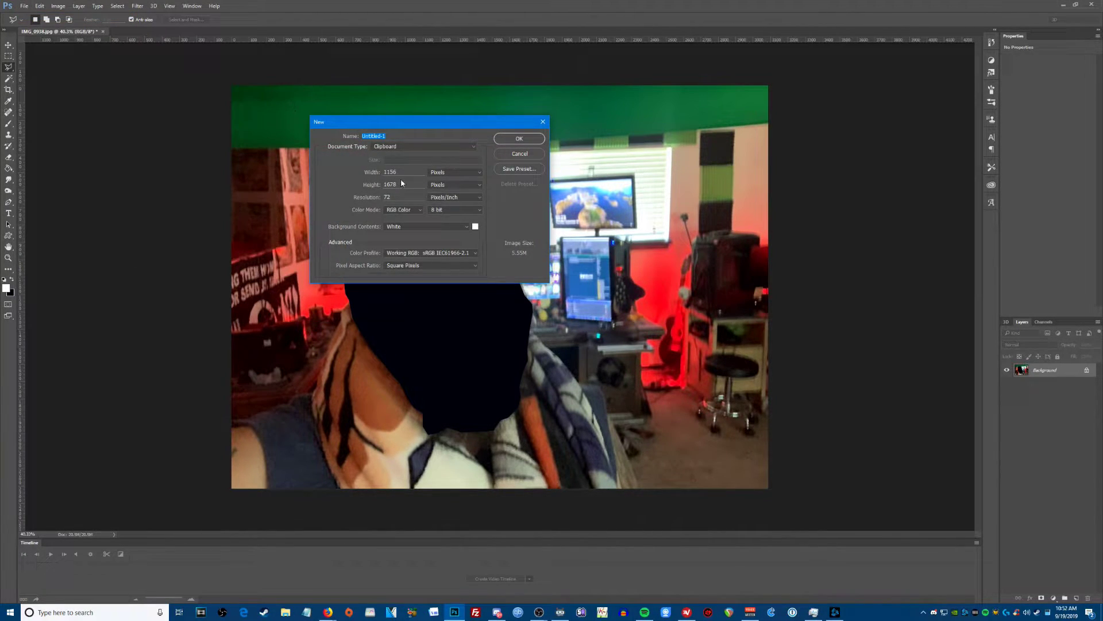
{"action": "left_click", "coordinate": [368, 169]}
{"action": "type", "text": "11211"}
{"action": "left_click", "coordinate": [540, 139]}
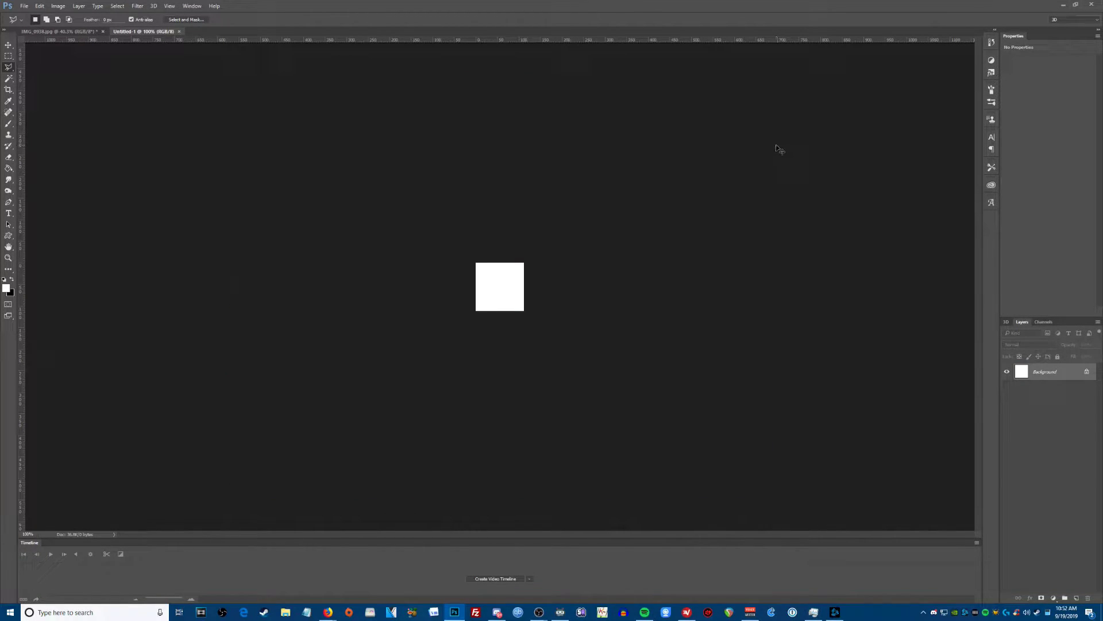
Step: Paste the cut-out face as a new layer, scale it down to about 7% and centre it on the small canvas
{"action": "key", "text": "ctrl+shift+alt+n"}
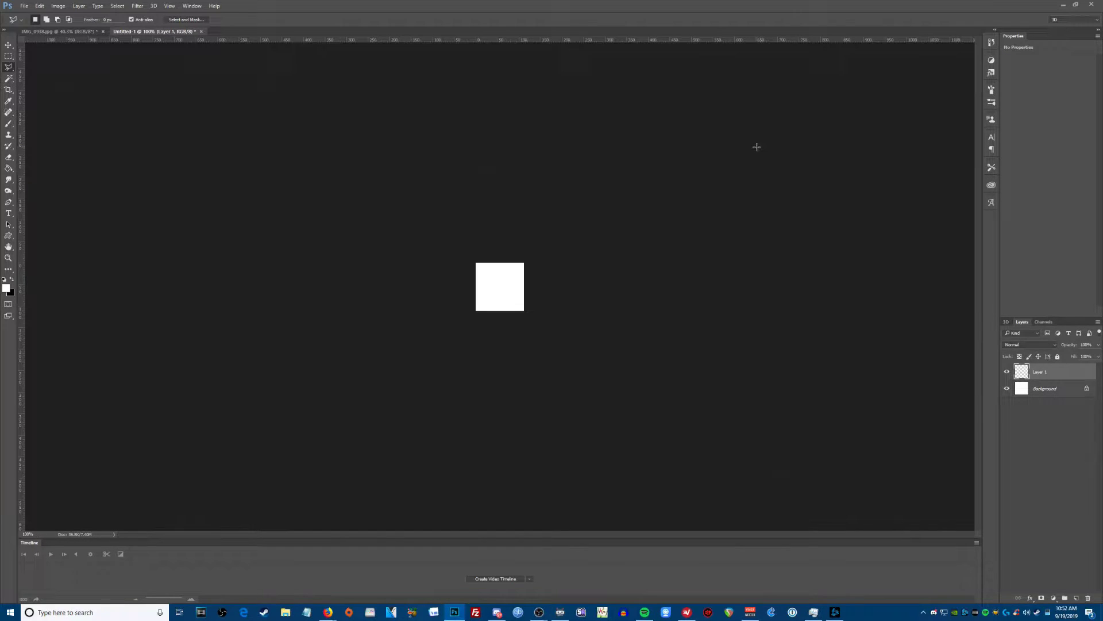
{"action": "key", "text": "ctrl+t"}
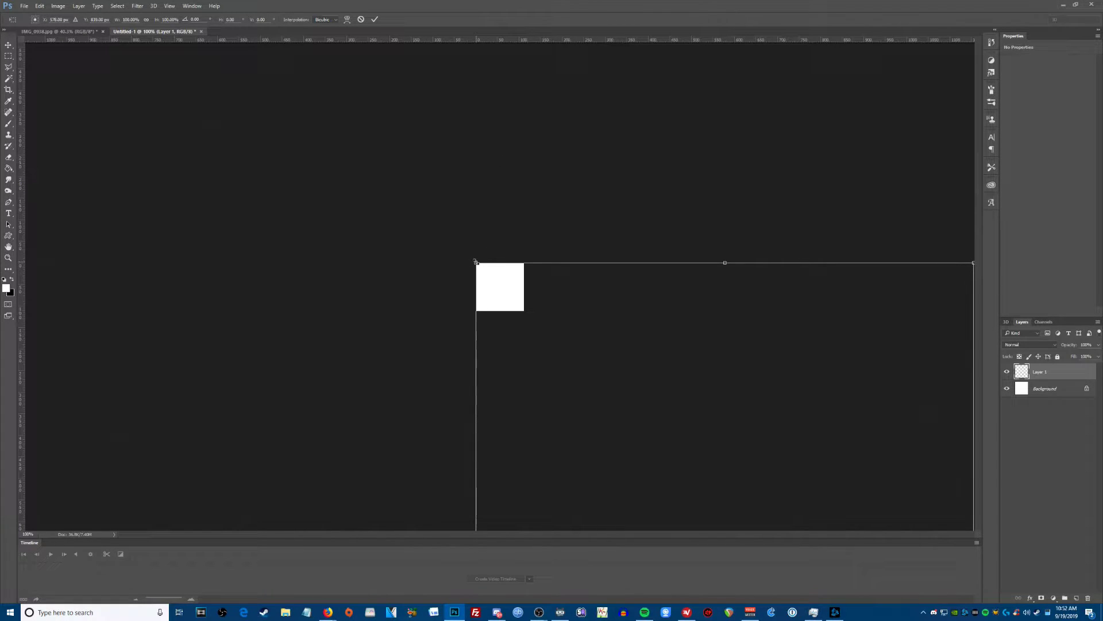
{"action": "left_click_drag", "start_coordinate": [475, 262], "coordinate": [385, 183]}
{"action": "left_click_drag", "start_coordinate": [299, 158], "coordinate": [492, 211]}
{"action": "left_click_drag", "start_coordinate": [421, 157], "coordinate": [499, 282]}
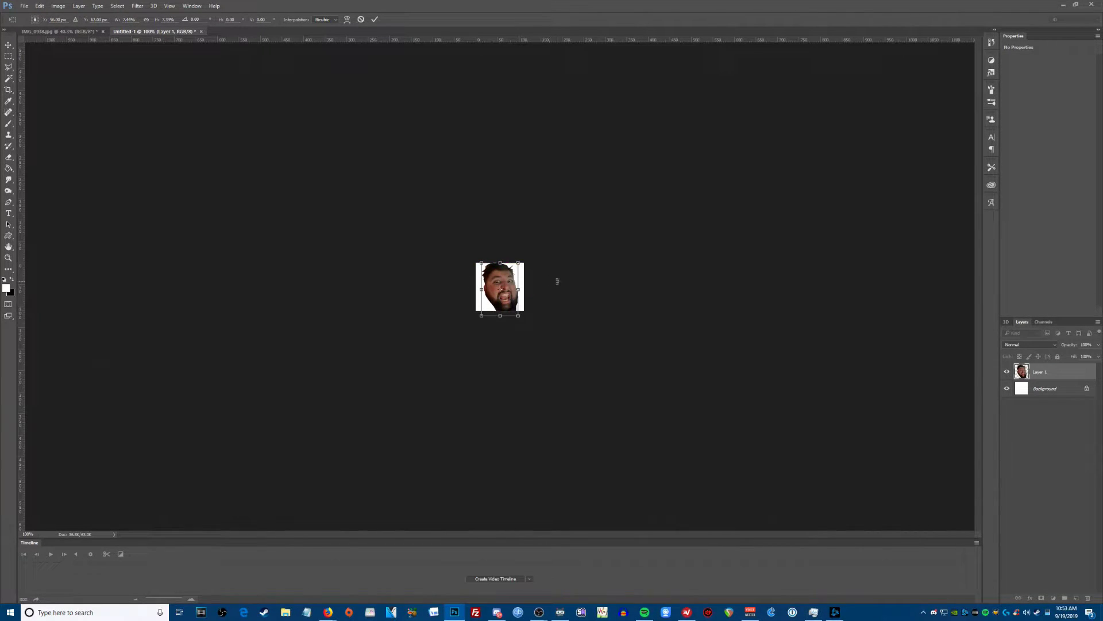
{"action": "key", "text": "Return"}
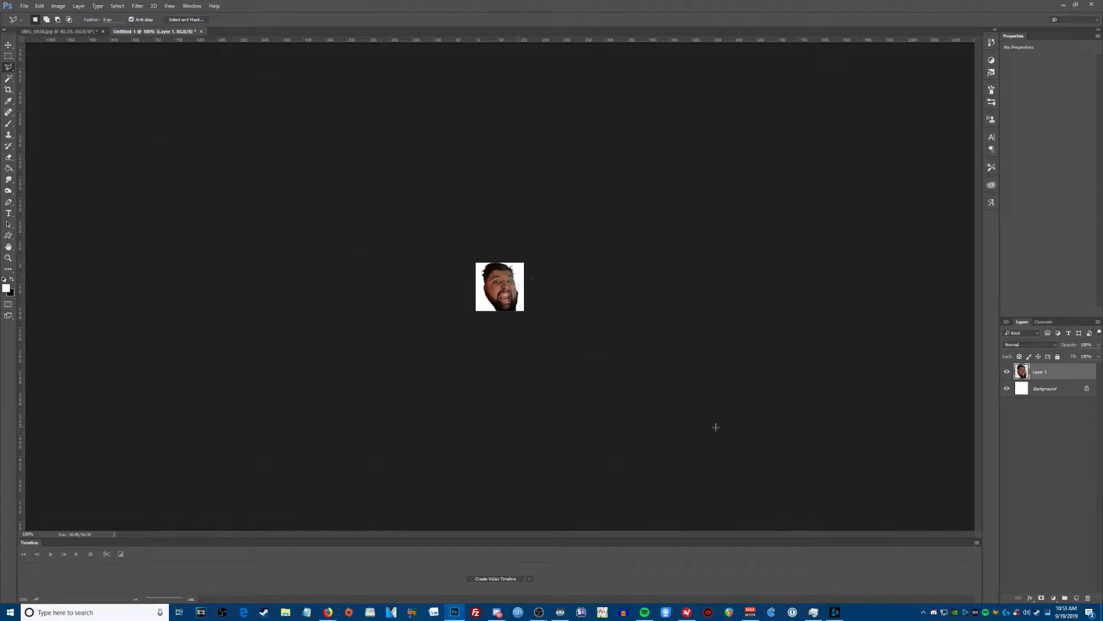
Step: Hide the white Background layer and inspect the face cutout on the transparent canvas
{"action": "left_click", "coordinate": [1006, 389]}
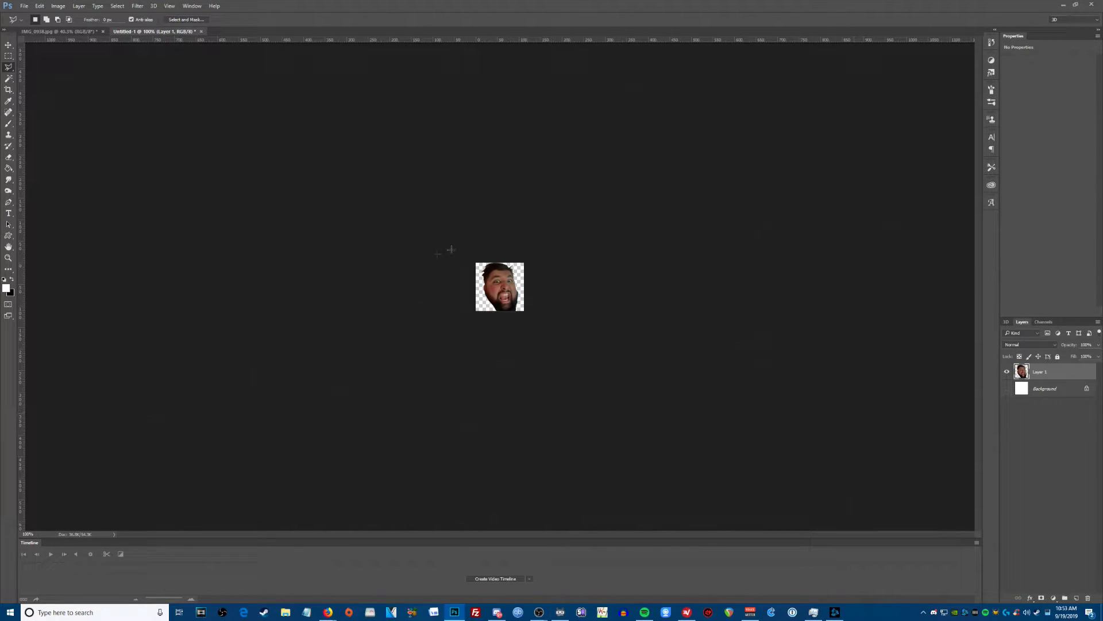
{"action": "left_click", "coordinate": [1019, 390]}
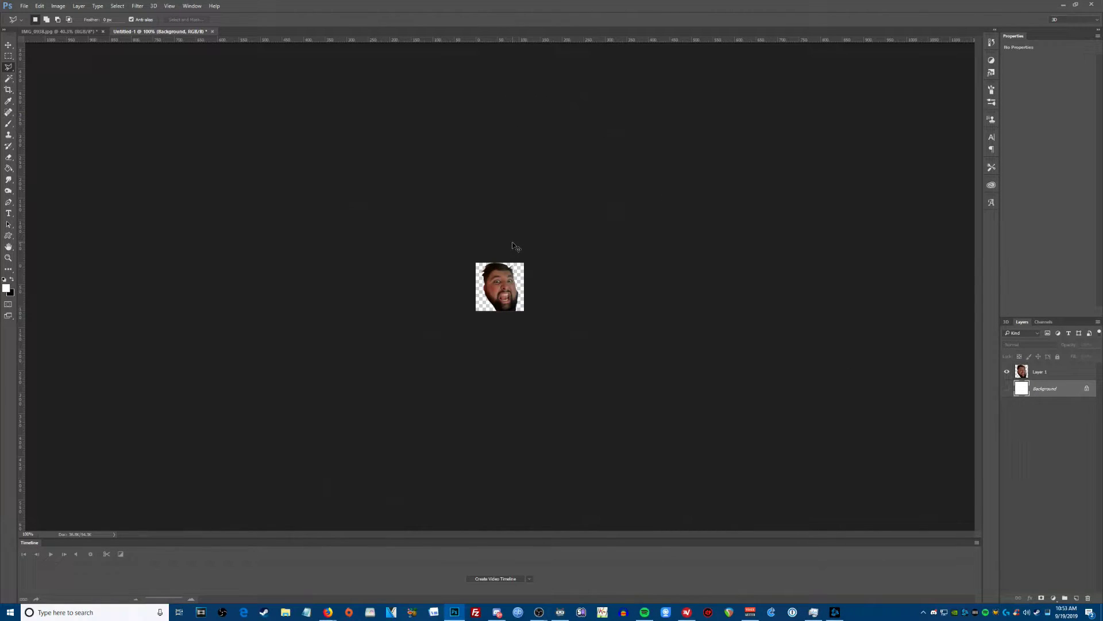
{"action": "scroll", "coordinate": [507, 295], "scroll_direction": "up", "scroll_amount": 3}
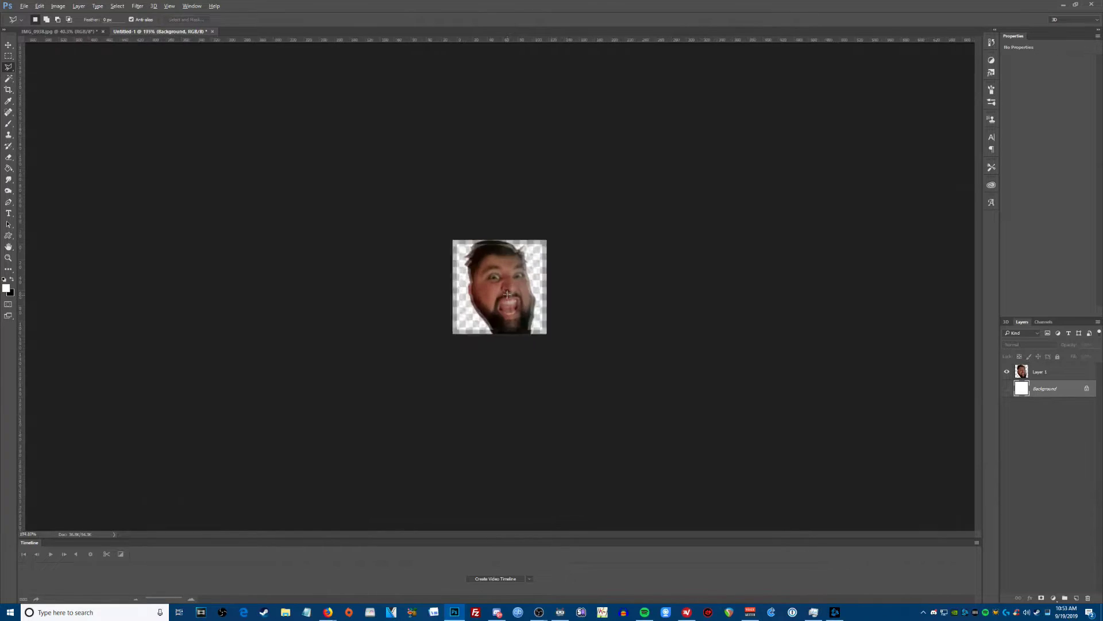
{"action": "scroll", "coordinate": [507, 295], "scroll_direction": "up", "scroll_amount": 6}
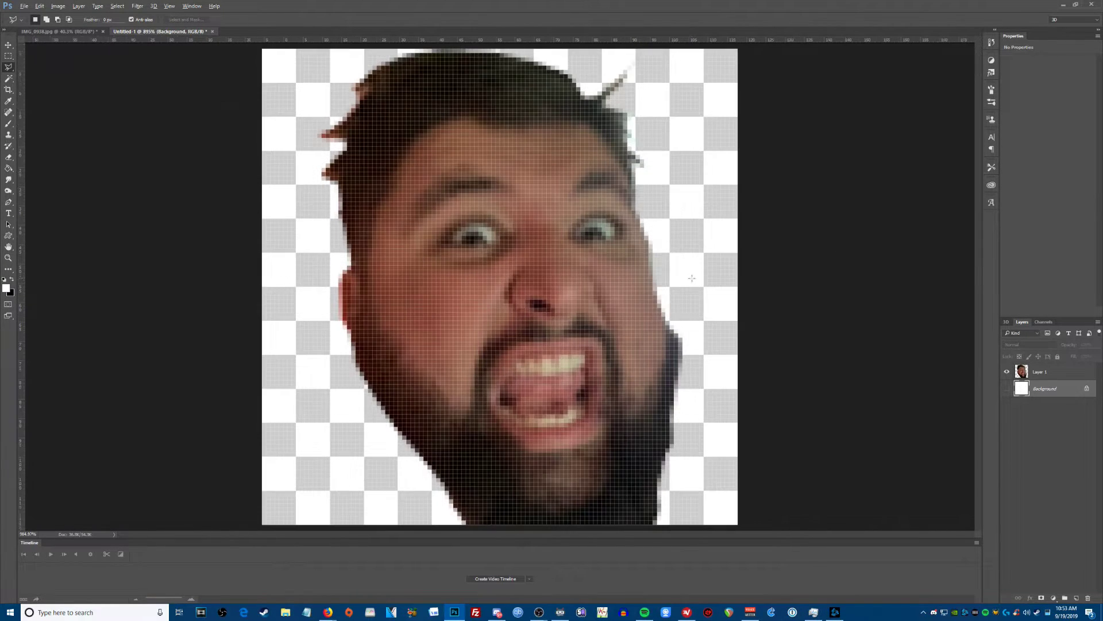
{"action": "scroll", "coordinate": [692, 278], "scroll_direction": "down", "scroll_amount": 6}
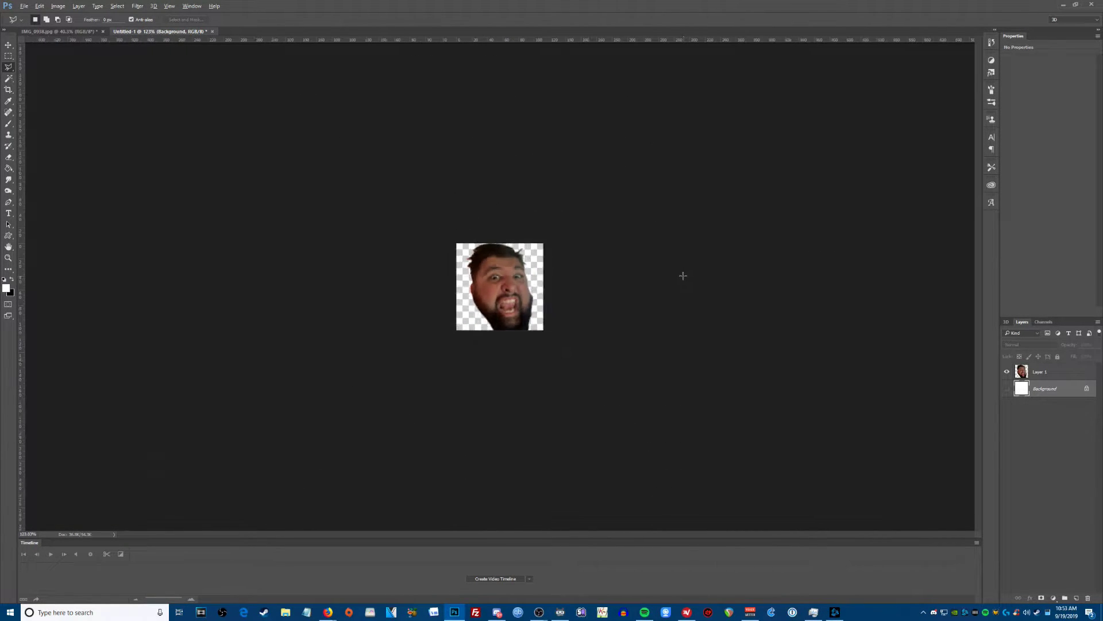
{"action": "scroll", "coordinate": [683, 276], "scroll_direction": "down", "scroll_amount": 2}
{"action": "scroll", "coordinate": [681, 274], "scroll_direction": "up", "scroll_amount": 6}
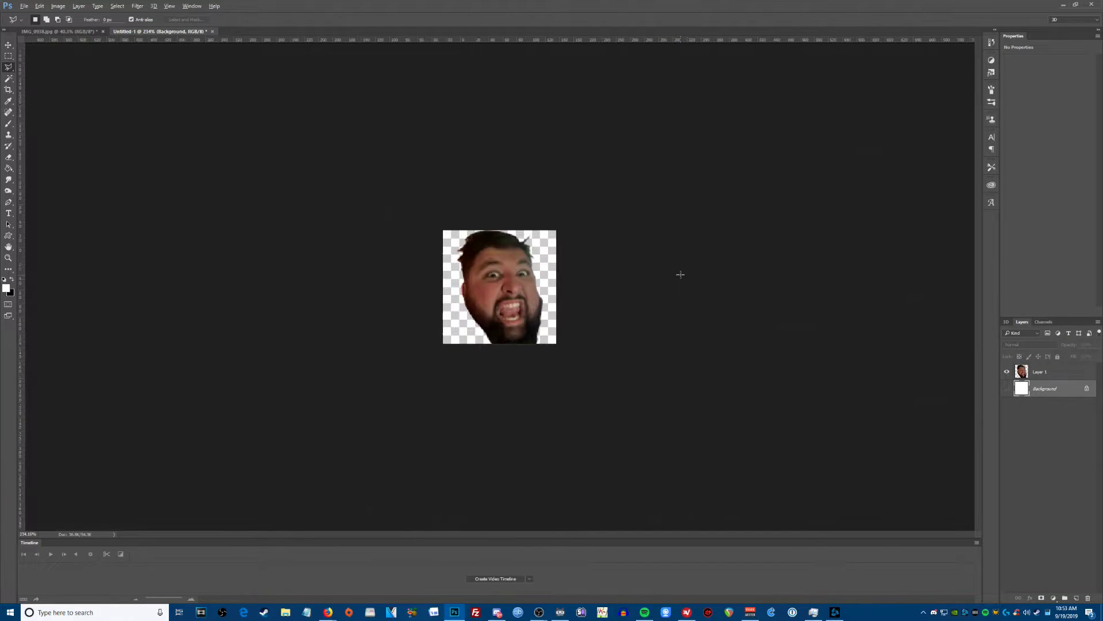
Step: Save the face emote as a PNG named papaface in the Youtube - Instagram folder
{"action": "left_click", "coordinate": [24, 6]}
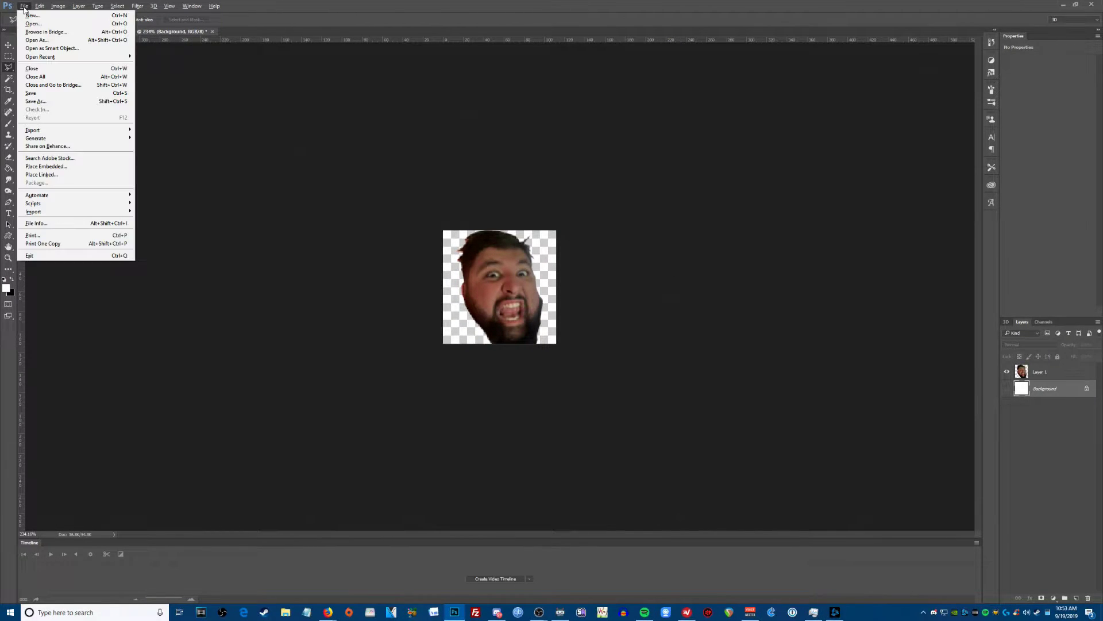
{"action": "left_click", "coordinate": [38, 101]}
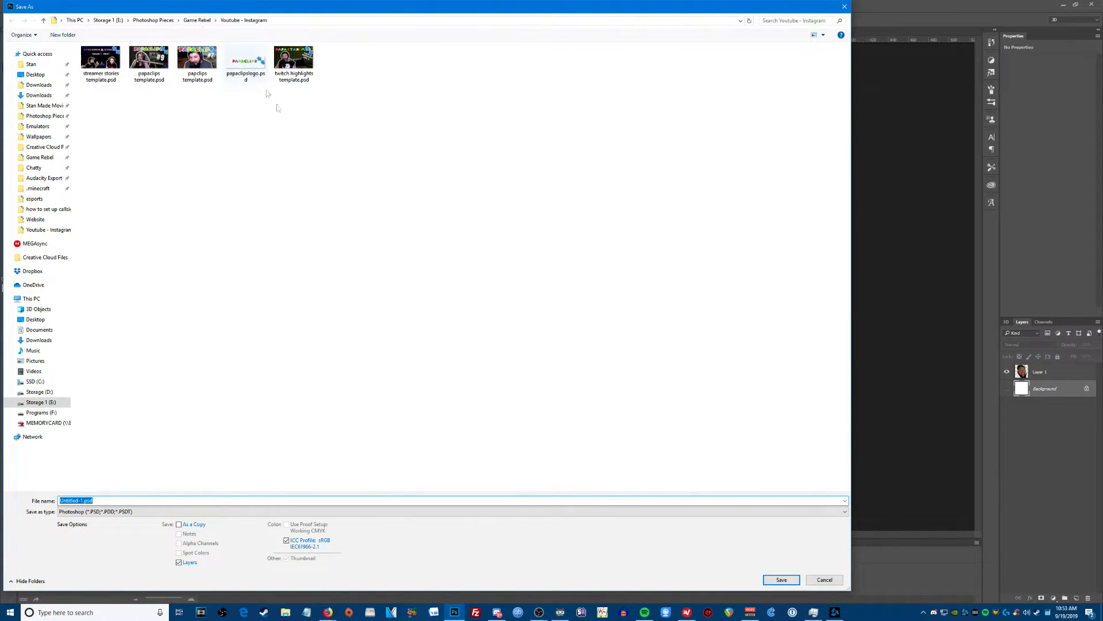
{"action": "left_click", "coordinate": [114, 513]}
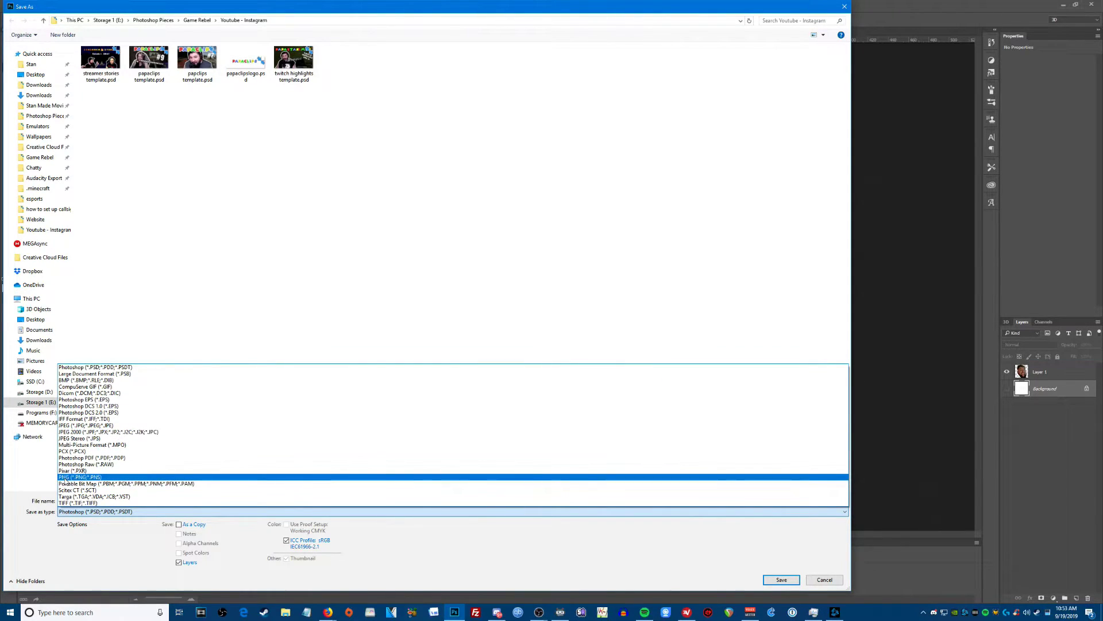
{"action": "left_click", "coordinate": [65, 477]}
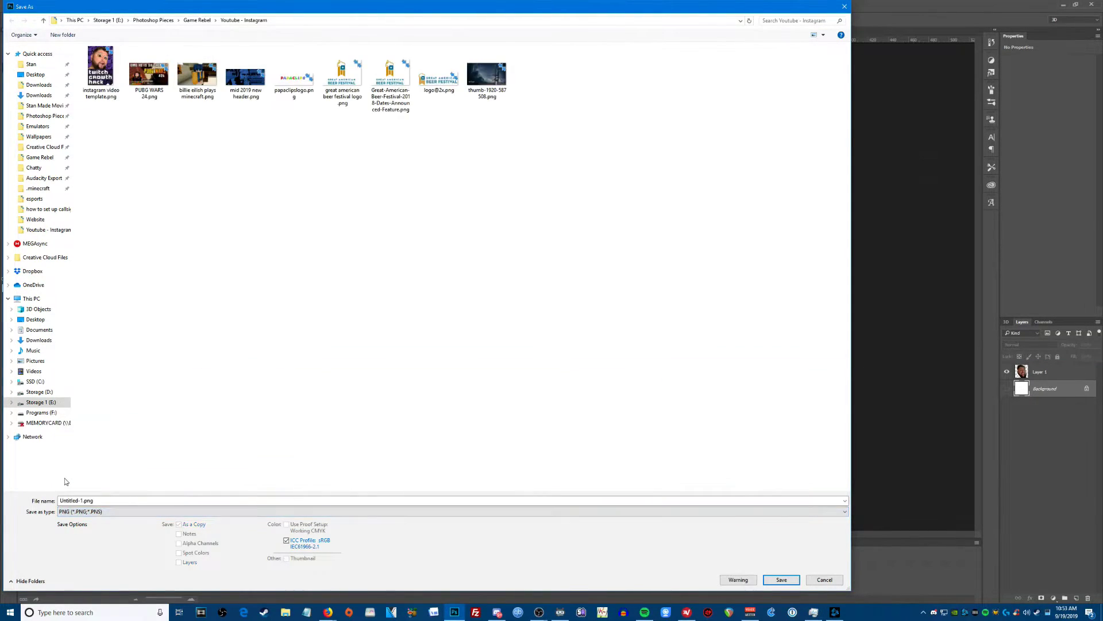
{"action": "left_click", "coordinate": [85, 501]}
{"action": "left_click_drag", "start_coordinate": [83, 499], "coordinate": [26, 501]}
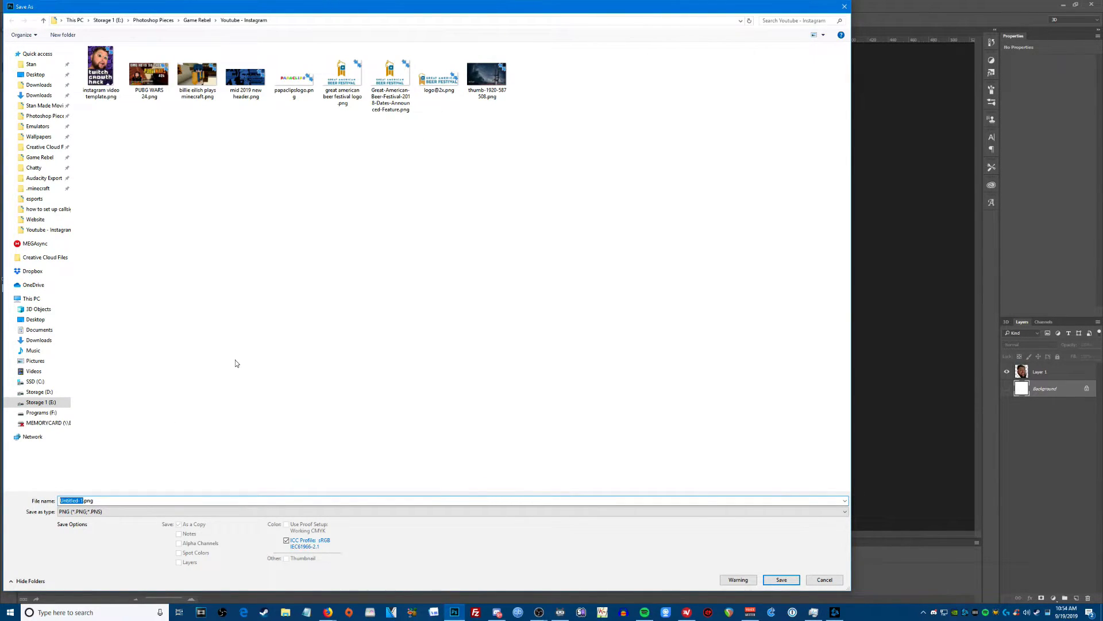
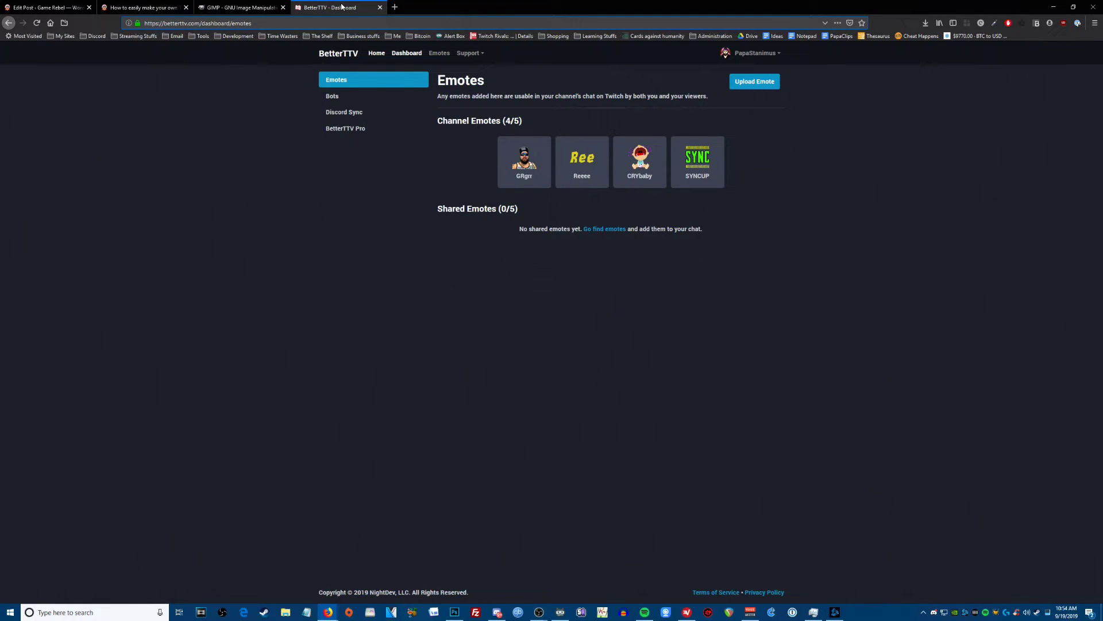
Step: Start a new emote upload on the BetterTTV dashboard with the code papaface and attach papaface.png from the Youtube - Instagram folder
{"action": "left_click", "coordinate": [758, 84]}
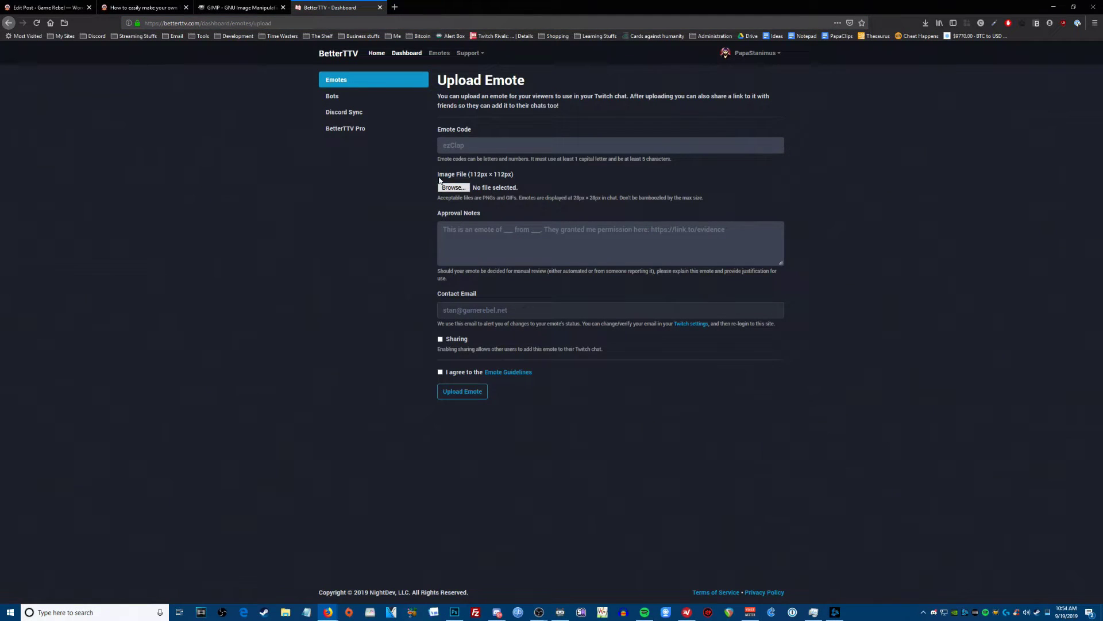
{"action": "left_click", "coordinate": [473, 144]}
{"action": "type", "text": "papaface"}
{"action": "left_click", "coordinate": [453, 188]}
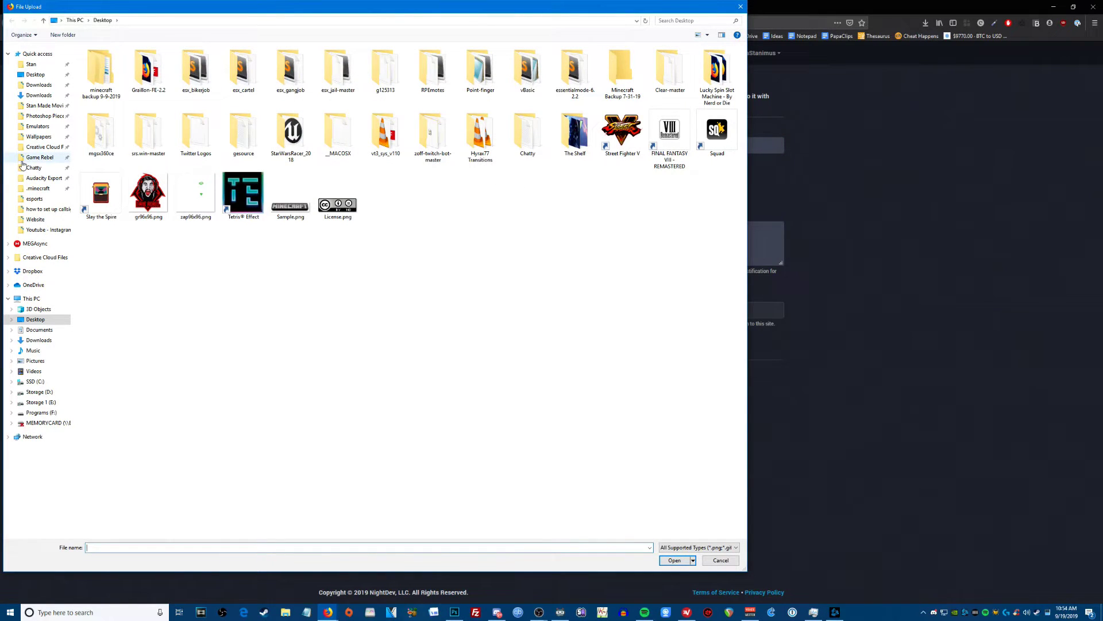
{"action": "left_click", "coordinate": [48, 229]}
{"action": "left_click", "coordinate": [676, 560]}
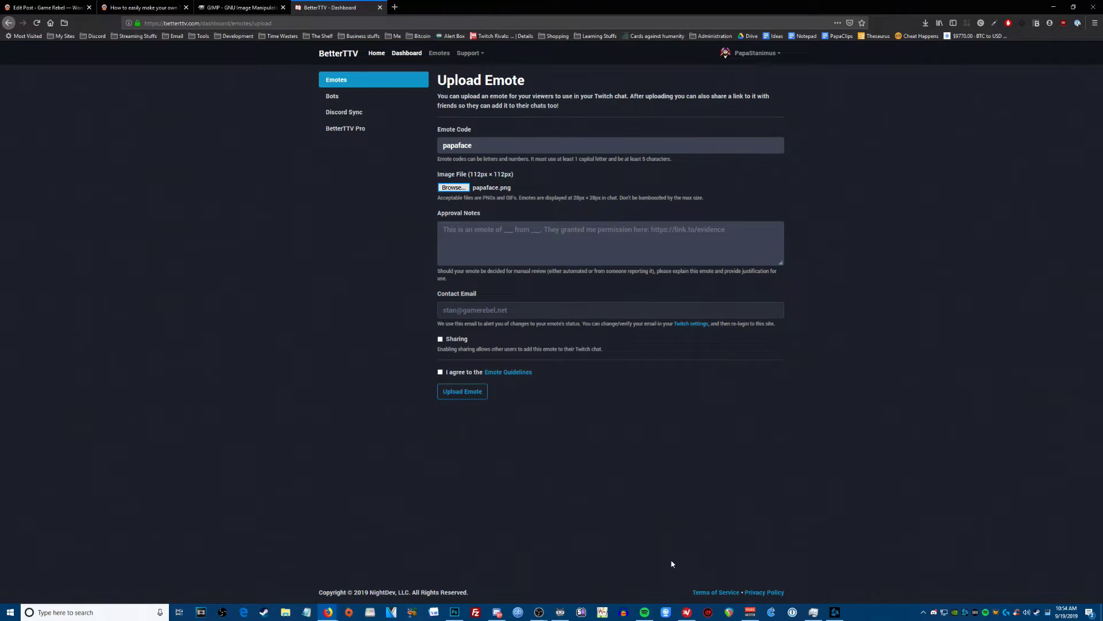
Step: Enter the approval note "This is a funny picture of my face", enable sharing, accept the emote guidelines and submit the emote
{"action": "left_click", "coordinate": [464, 240]}
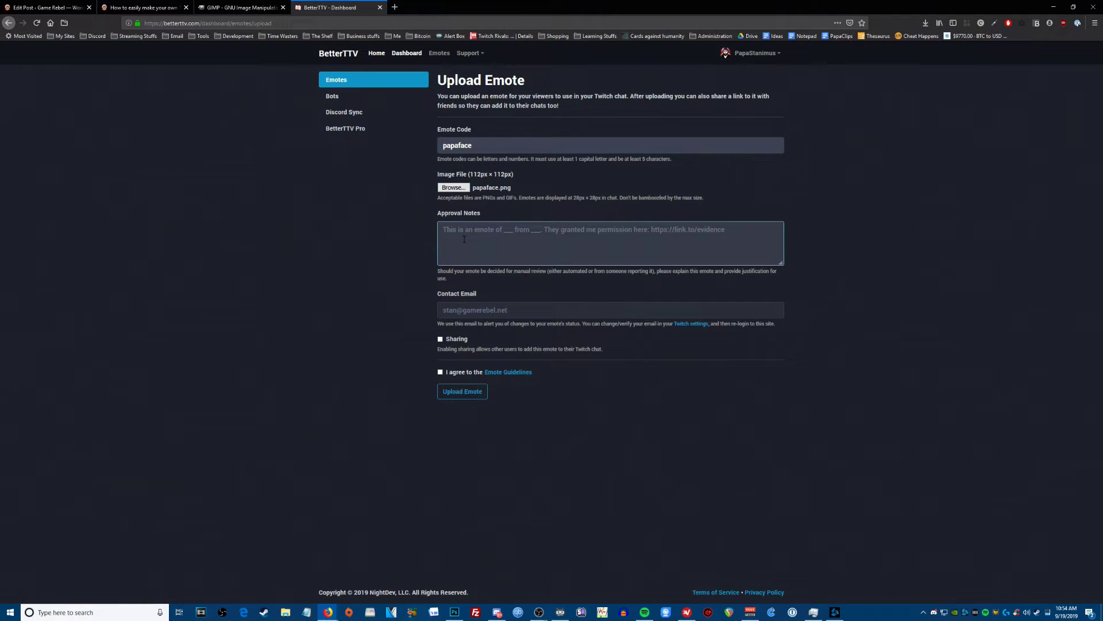
{"action": "type", "text": "This is a funny picture of my face"}
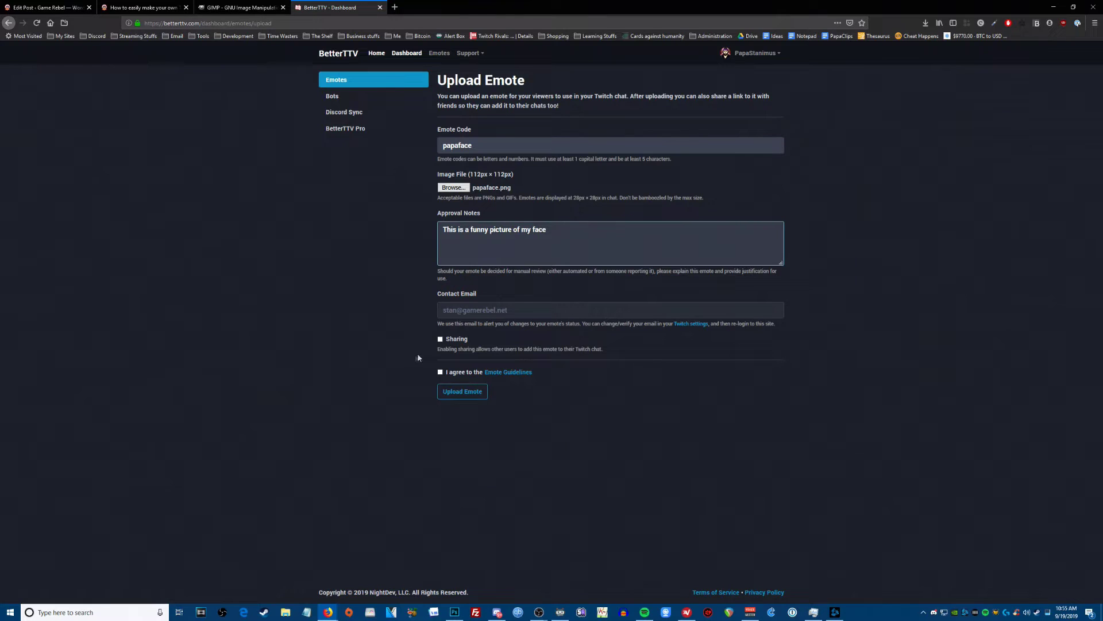
{"action": "left_click", "coordinate": [440, 340]}
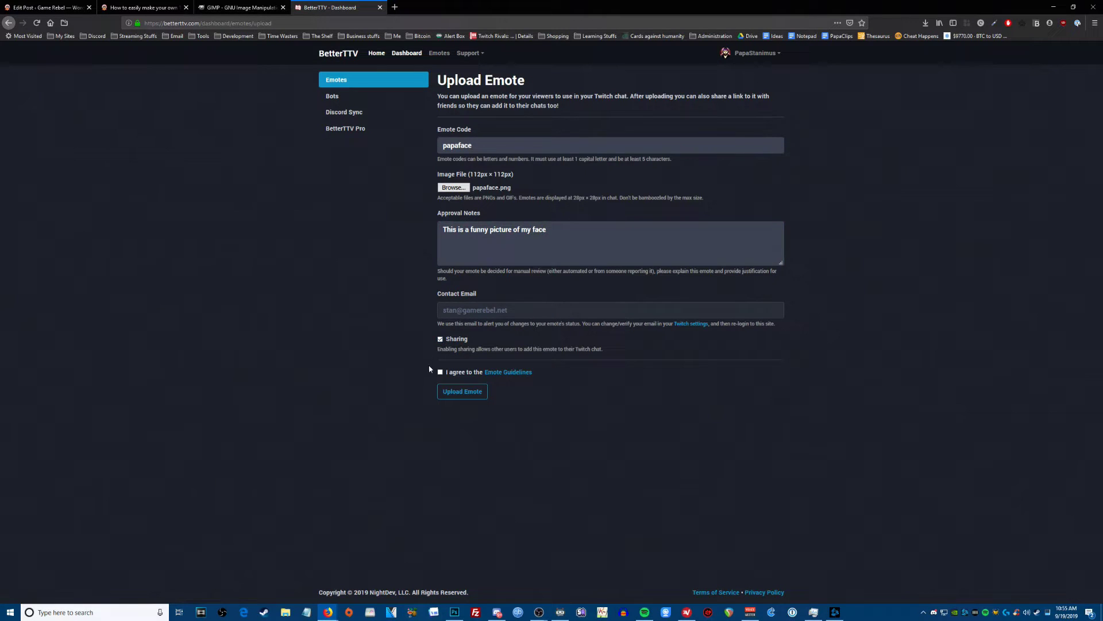
{"action": "left_click", "coordinate": [445, 389]}
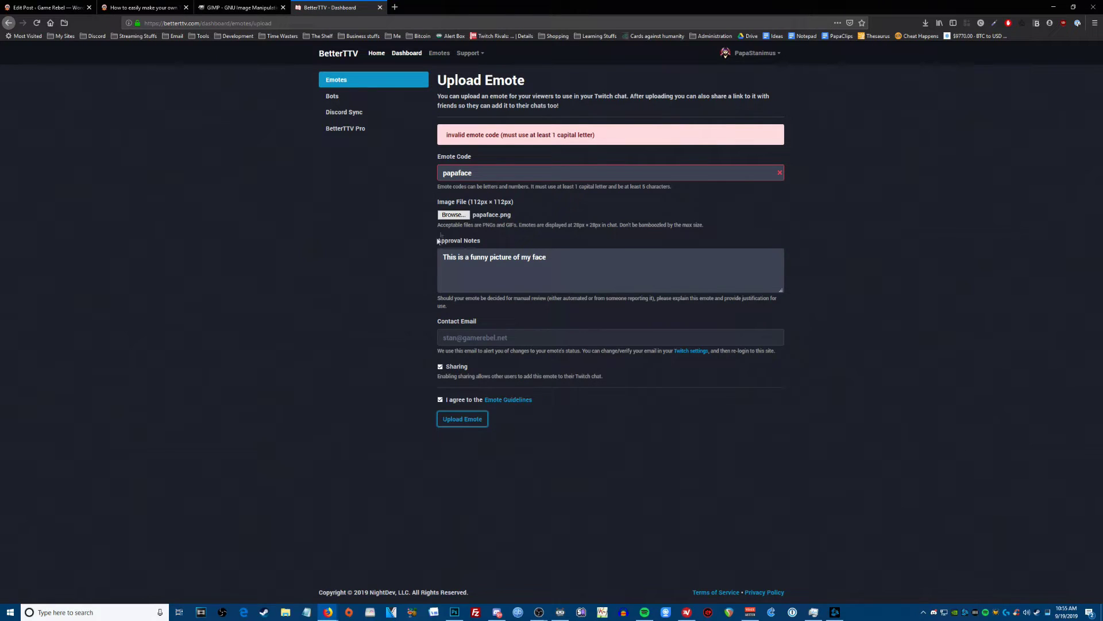
Step: Capitalize the emote code to Papaface and submit the upload again
{"action": "left_click", "coordinate": [447, 173]}
{"action": "key", "text": "BackSpace"}
{"action": "type", "text": "P"}
{"action": "left_click", "coordinate": [468, 423]}
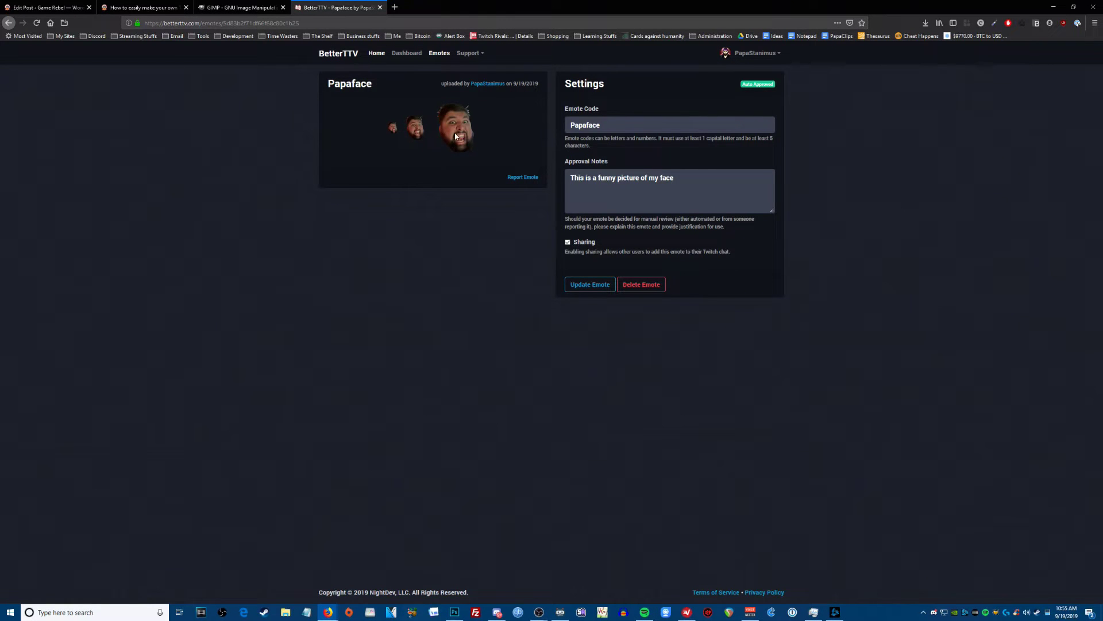
Step: Save the largest Papaface emote image as 3x.png in the Youtube - Instagram folder
{"action": "right_click", "coordinate": [414, 135]}
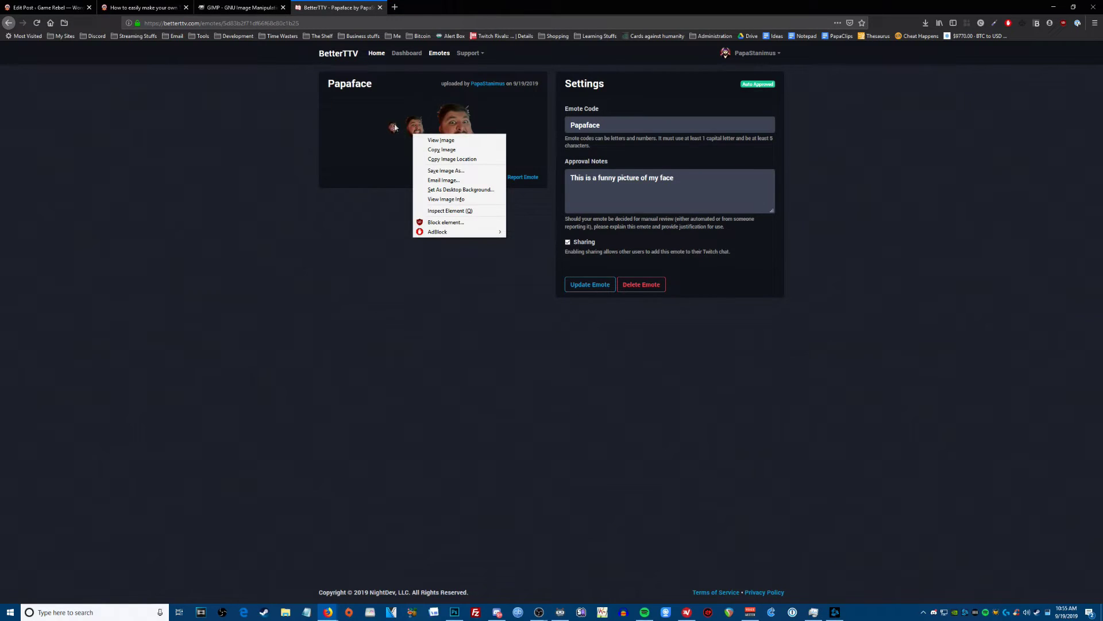
{"action": "left_click", "coordinate": [454, 118]}
{"action": "right_click", "coordinate": [457, 125]}
{"action": "left_click", "coordinate": [496, 169]}
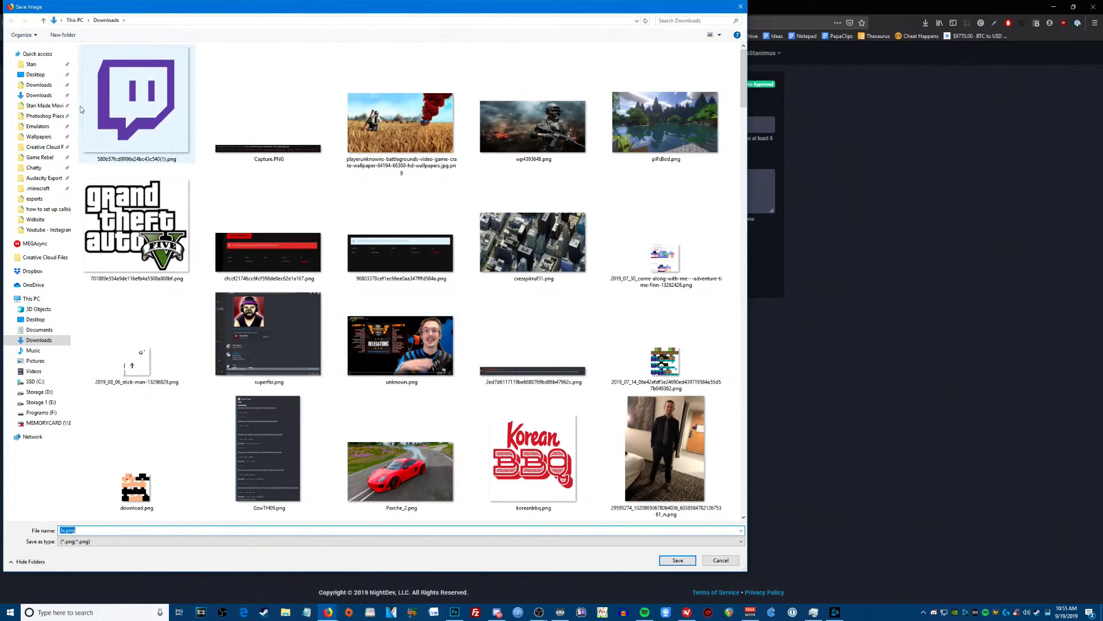
{"action": "left_click", "coordinate": [35, 231]}
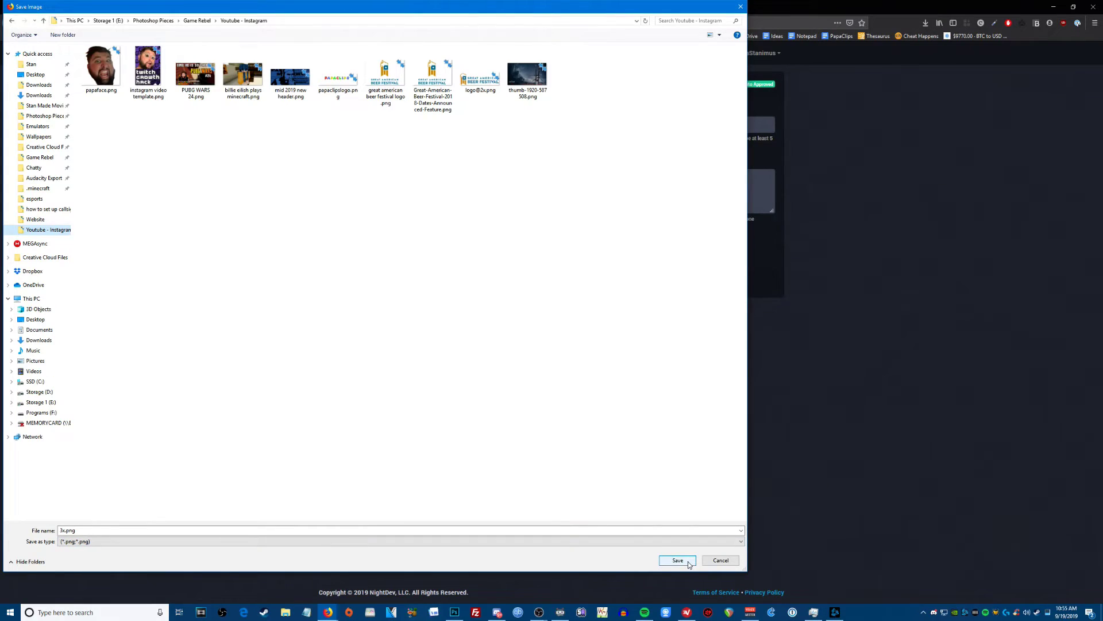
{"action": "left_click", "coordinate": [678, 561]}
Step: Save the medium and smallest Papaface emote images as 2x.png and 1x.png in the same folder
{"action": "right_click", "coordinate": [415, 131]}
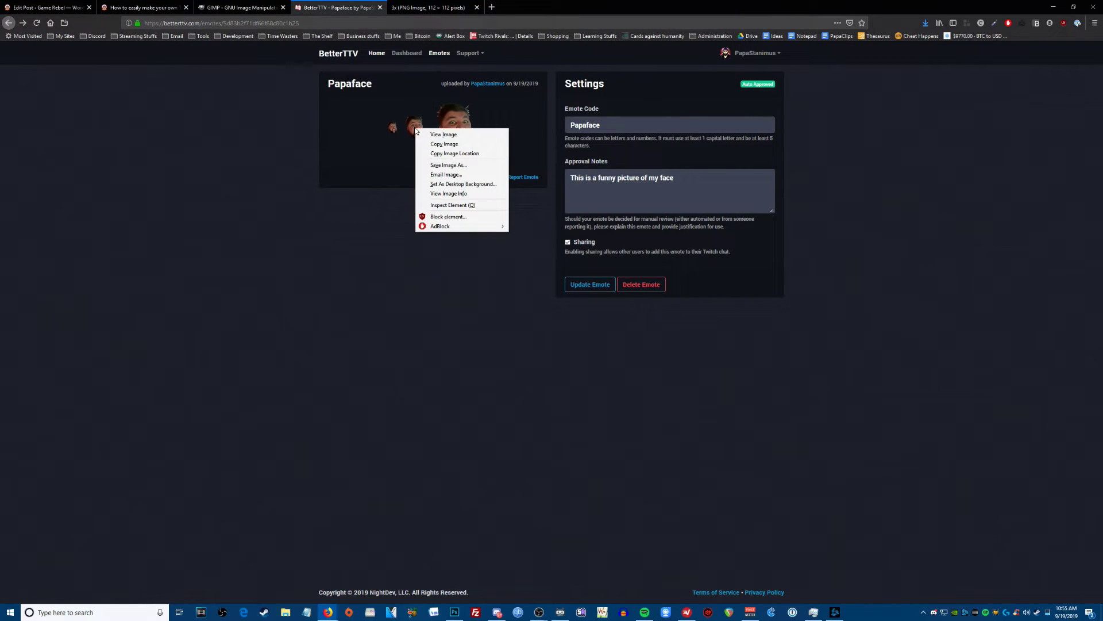
{"action": "left_click", "coordinate": [459, 166]}
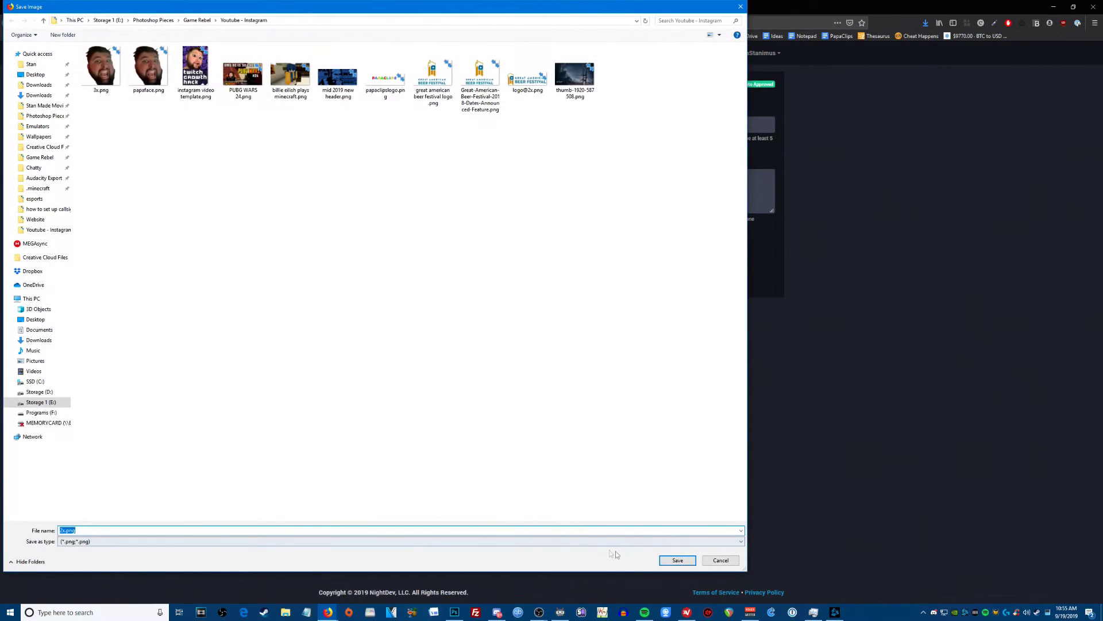
{"action": "left_click", "coordinate": [678, 561]}
{"action": "right_click", "coordinate": [388, 130]}
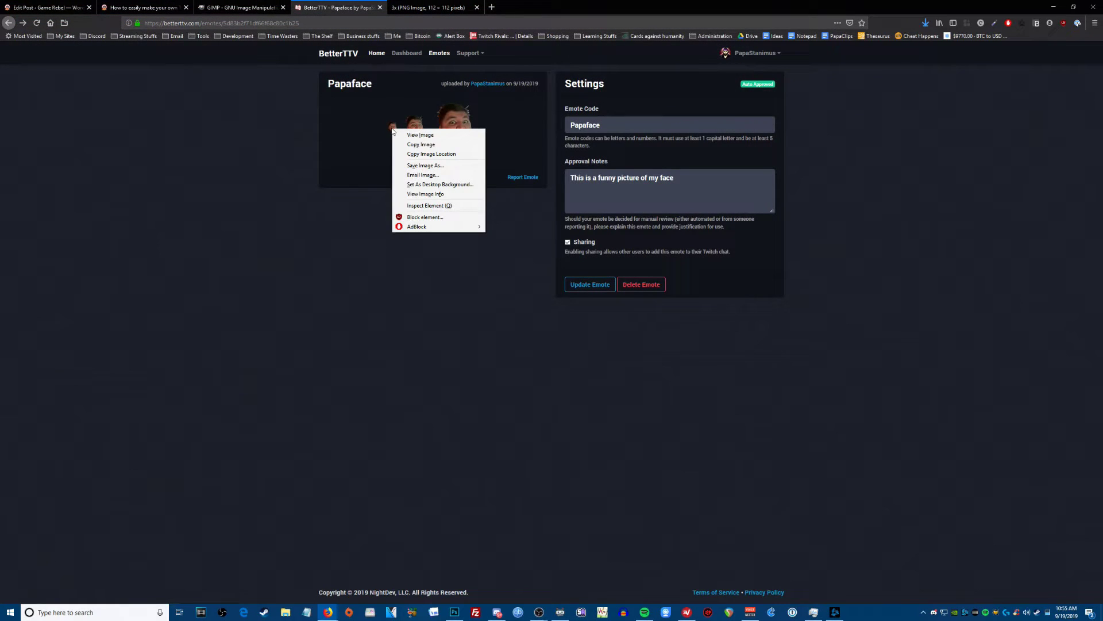
{"action": "left_click", "coordinate": [437, 154]}
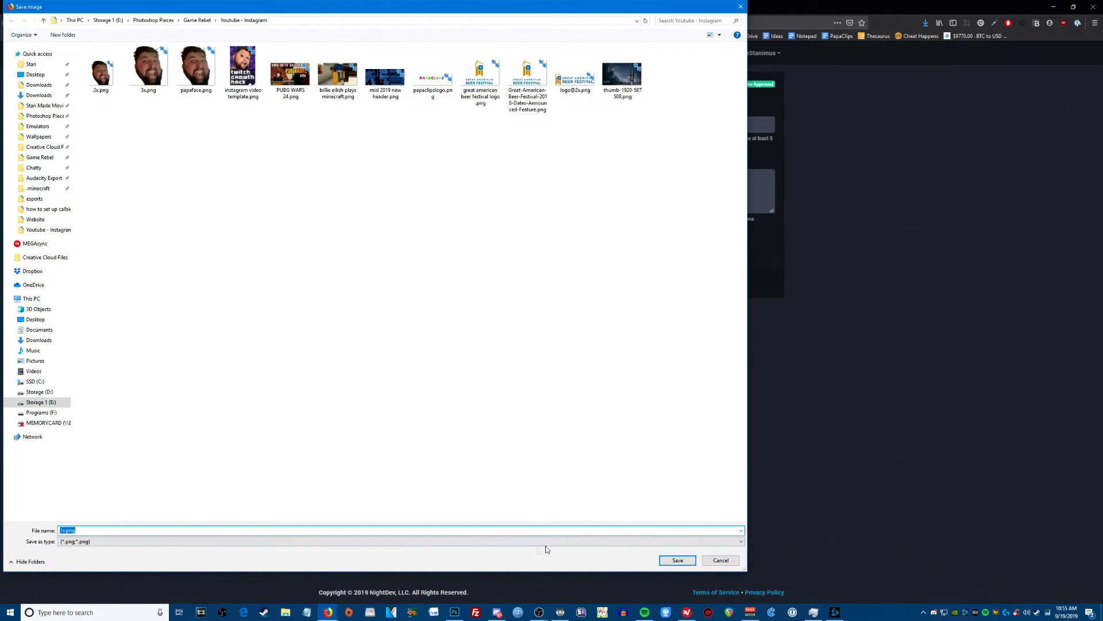
{"action": "left_click", "coordinate": [677, 561]}
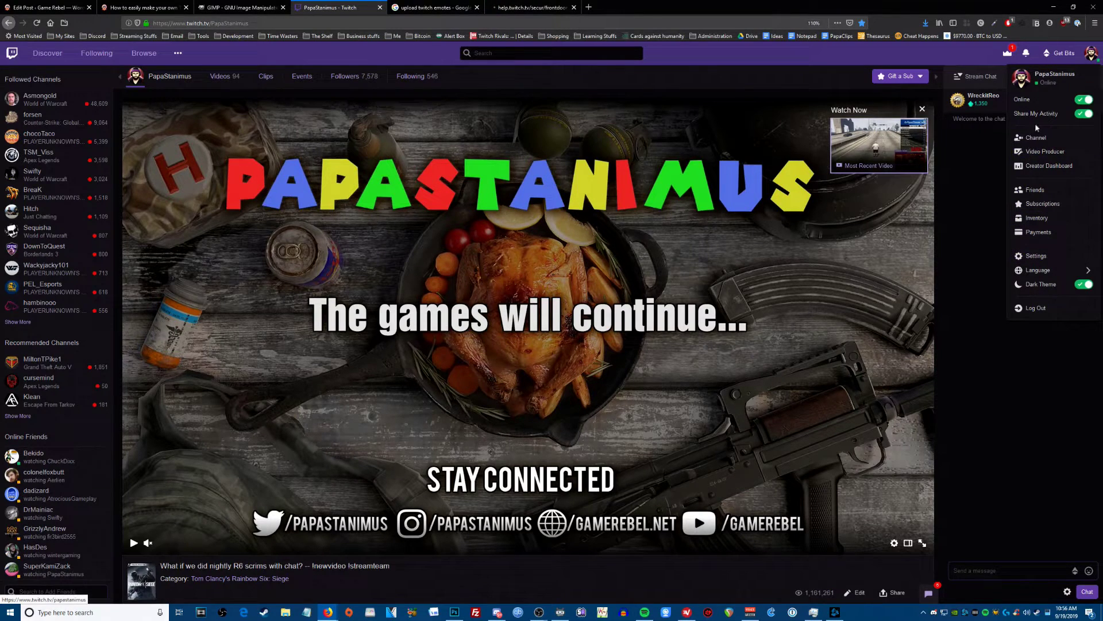
Step: Open the subscription emote settings in the Affiliate section of the Twitch creator dashboard
{"action": "left_click", "coordinate": [1055, 172]}
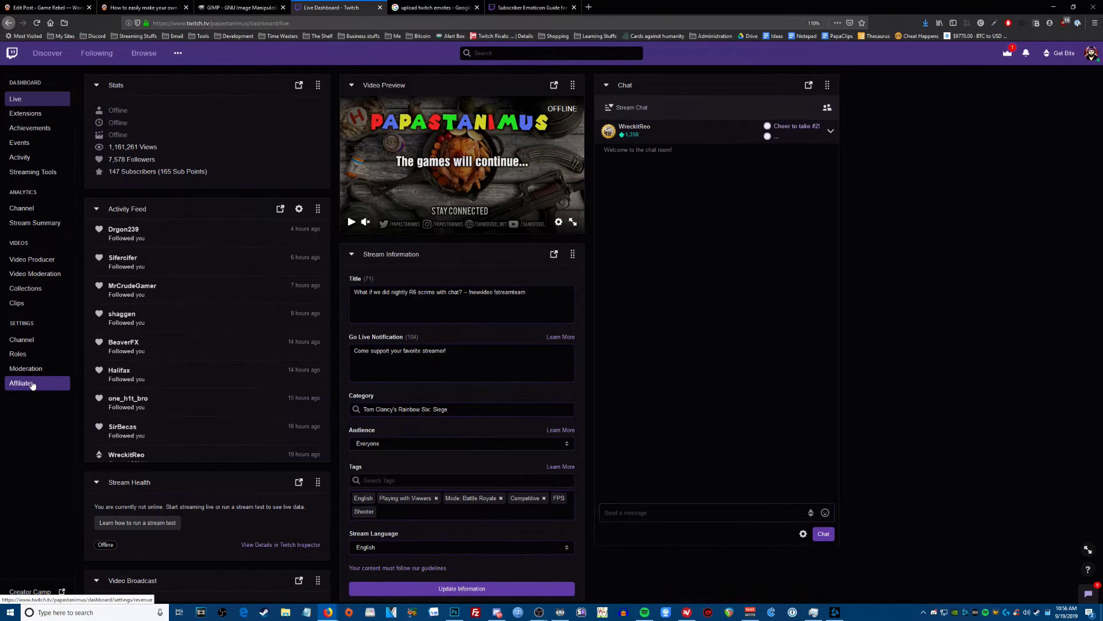
{"action": "left_click", "coordinate": [33, 385]}
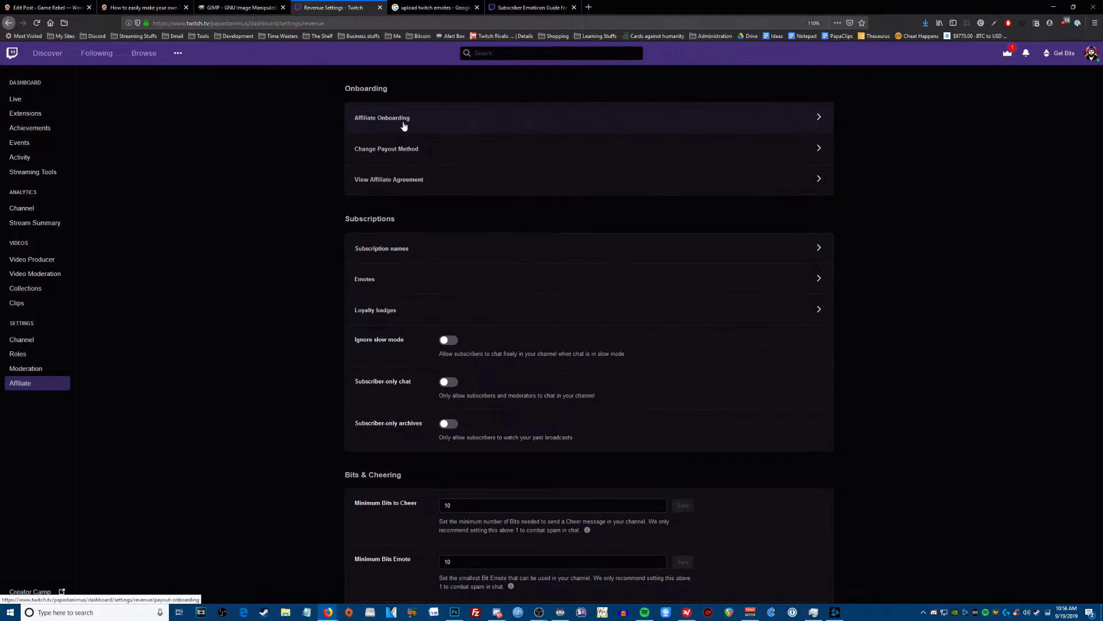
{"action": "left_click", "coordinate": [368, 279]}
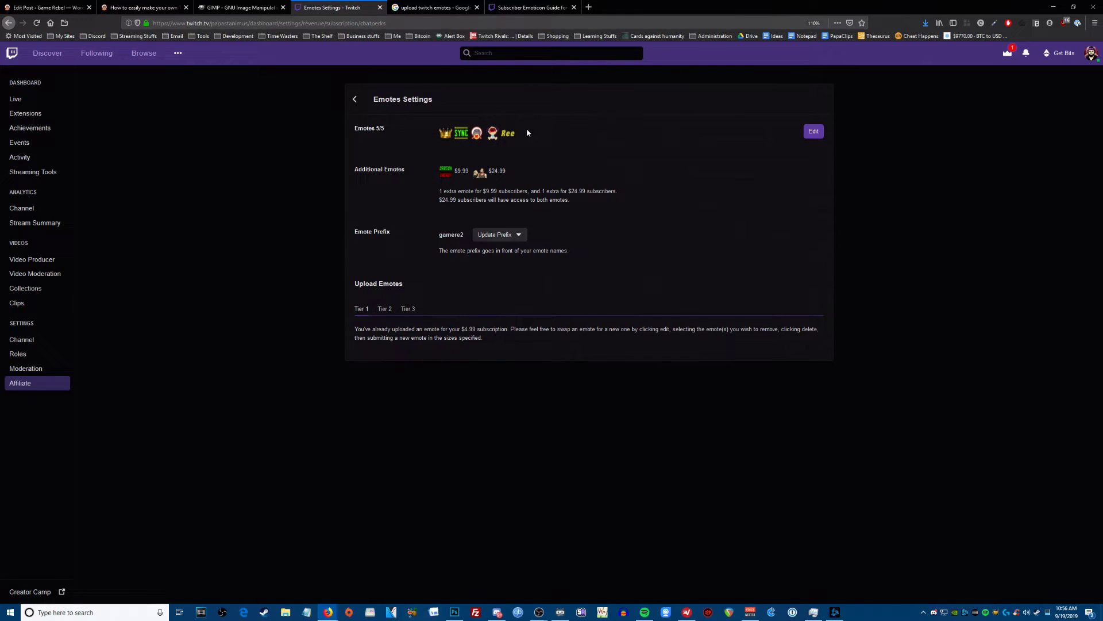
Step: Delete the crown emote from the channel's emote list to free a Tier 1 slot
{"action": "left_click", "coordinate": [814, 133]}
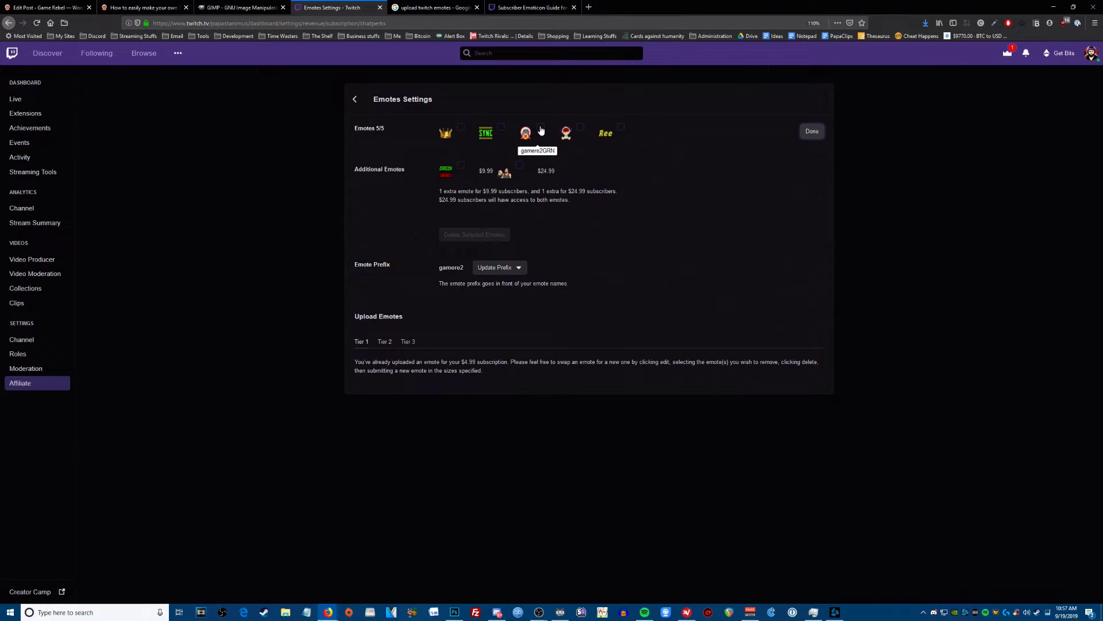
{"action": "left_click", "coordinate": [461, 126]}
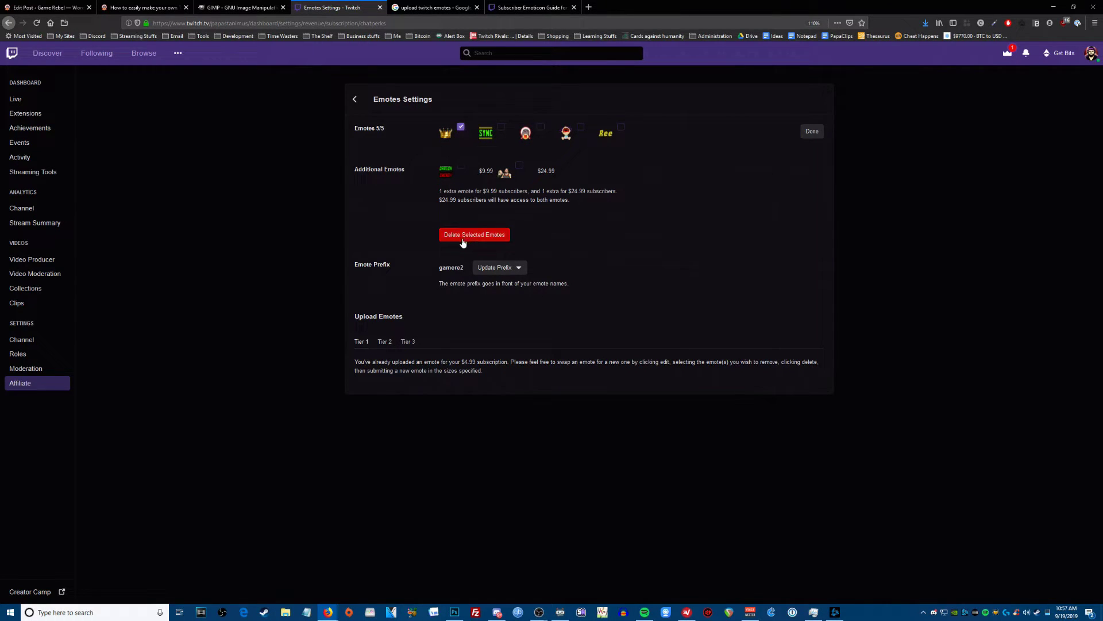
{"action": "left_click", "coordinate": [462, 240]}
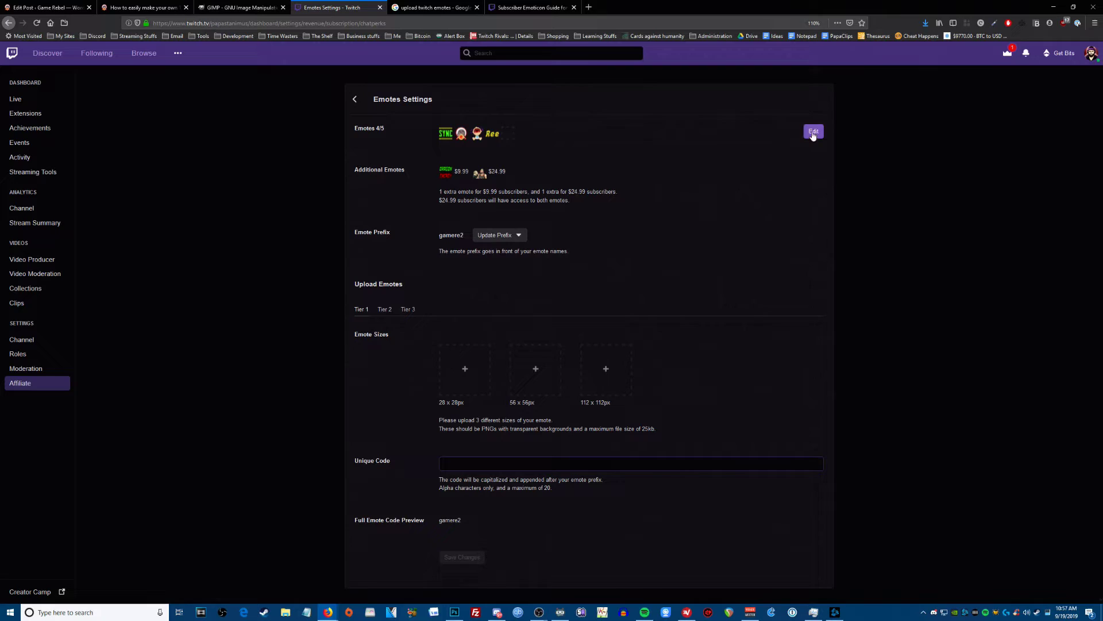
Step: Upload 1x.png from the Youtube - Instagram folder as the 28 x 28px emote size
{"action": "left_click", "coordinate": [461, 368]}
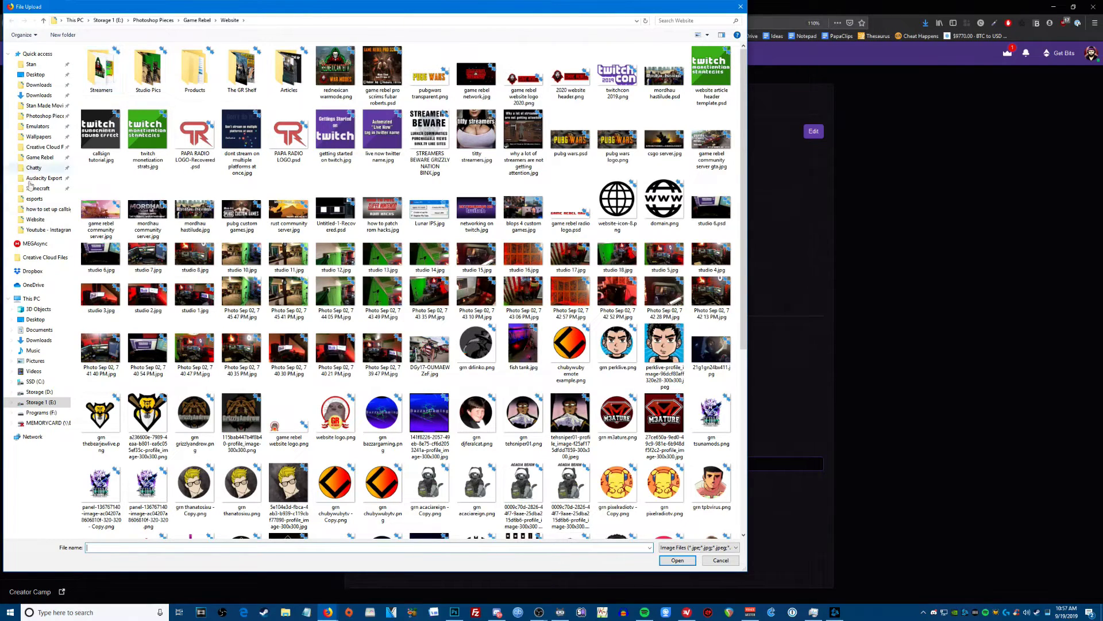
{"action": "left_click", "coordinate": [50, 231]}
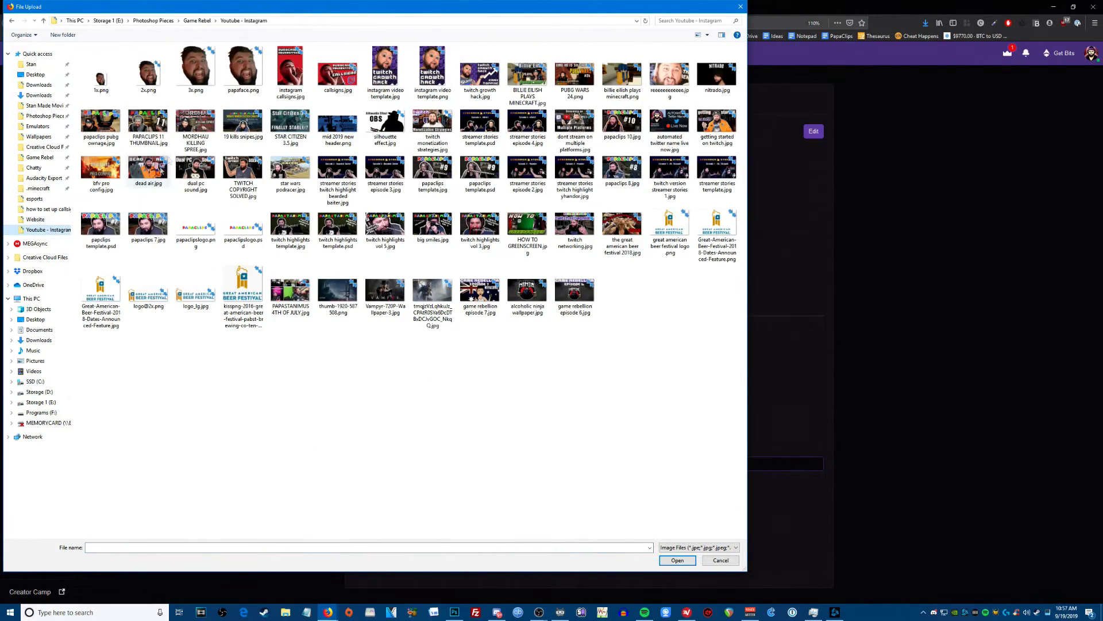
{"action": "left_click", "coordinate": [101, 75]}
{"action": "left_click", "coordinate": [678, 561]}
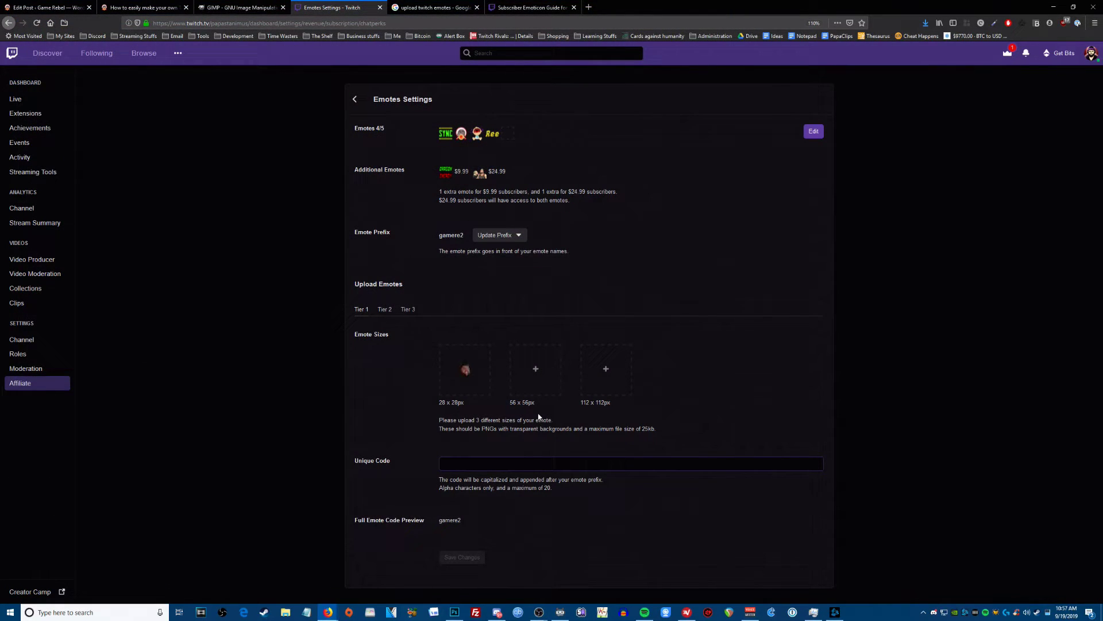
Step: Upload 2x.png as the 56 x 56px size and 3x.png as the 112 x 112px size of the emote
{"action": "left_click", "coordinate": [533, 372]}
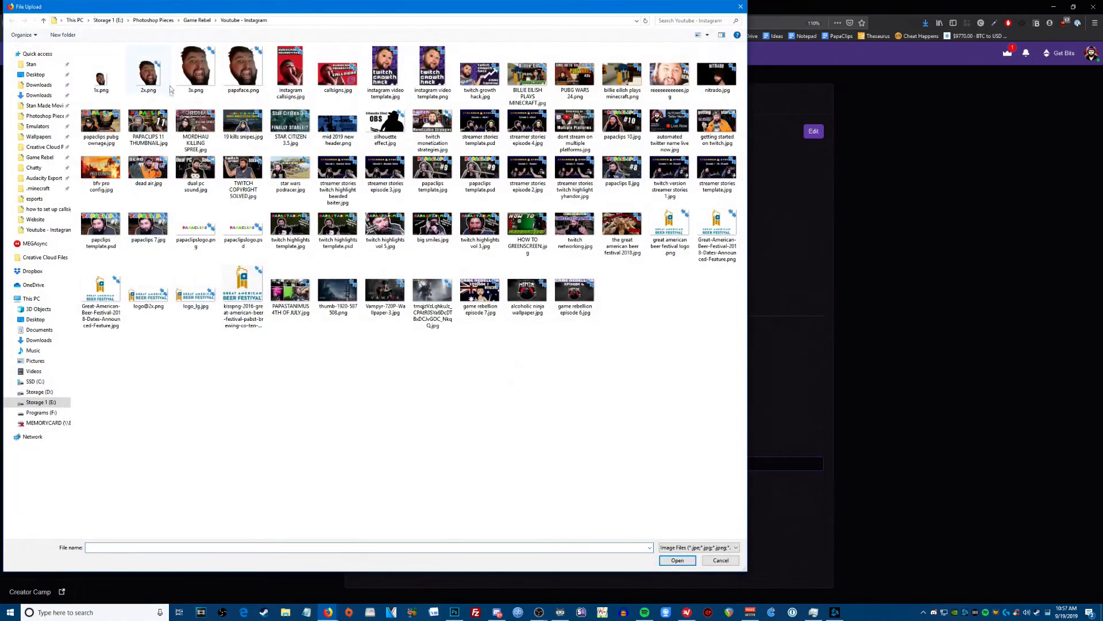
{"action": "left_click", "coordinate": [148, 72]}
{"action": "left_click", "coordinate": [678, 560]}
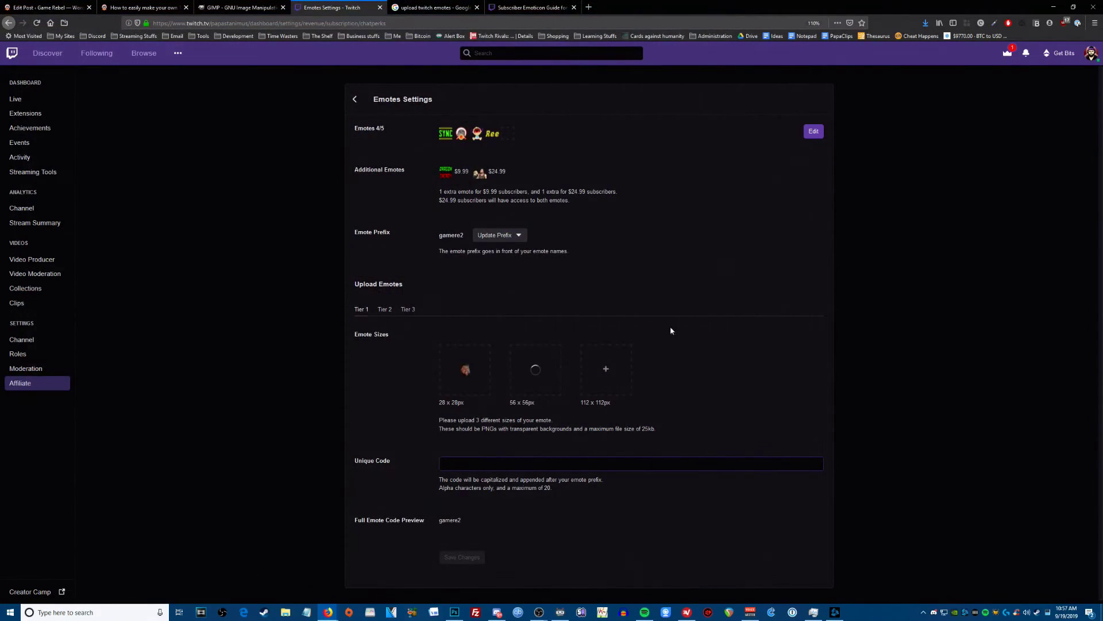
{"action": "left_click", "coordinate": [608, 372]}
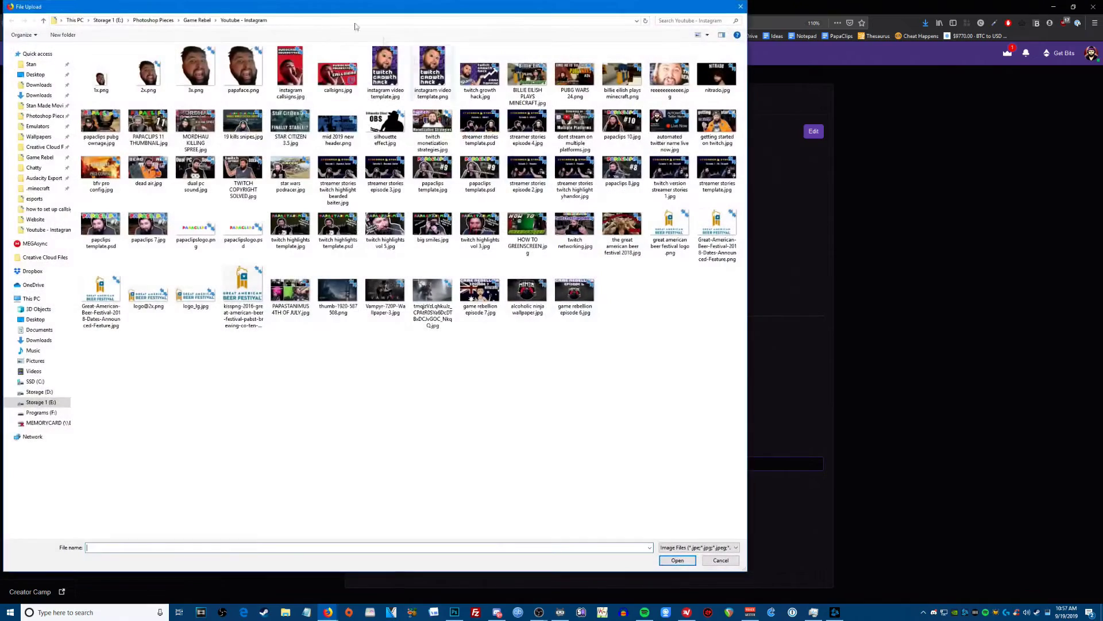
{"action": "left_click", "coordinate": [189, 72]}
{"action": "left_click", "coordinate": [678, 561]}
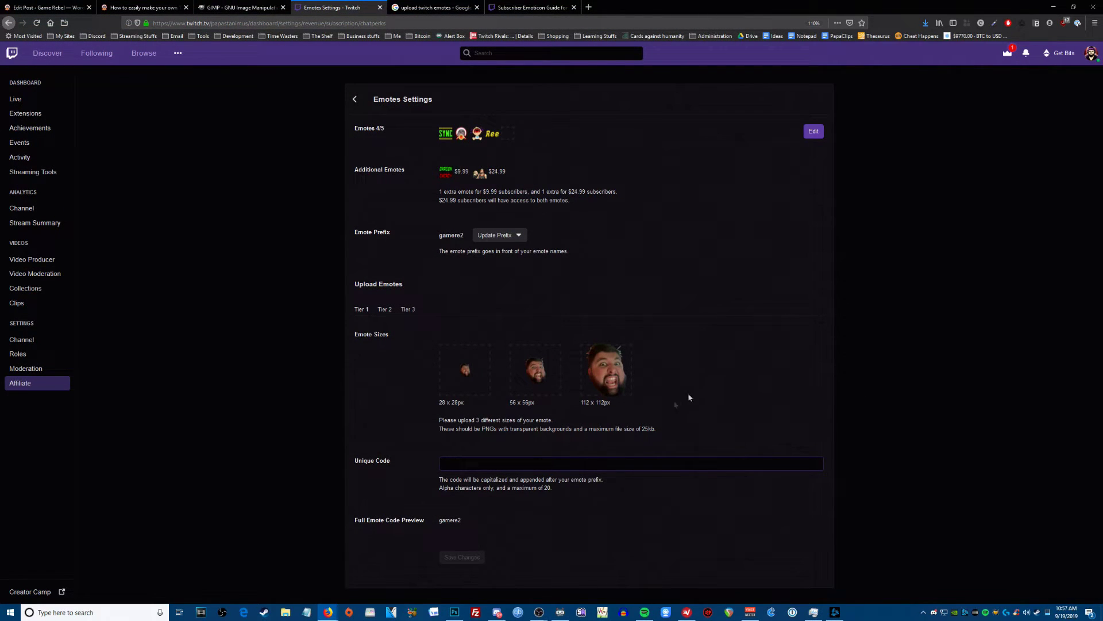
Step: Set the emote's unique code to Papa and save the changes
{"action": "left_click", "coordinate": [444, 464]}
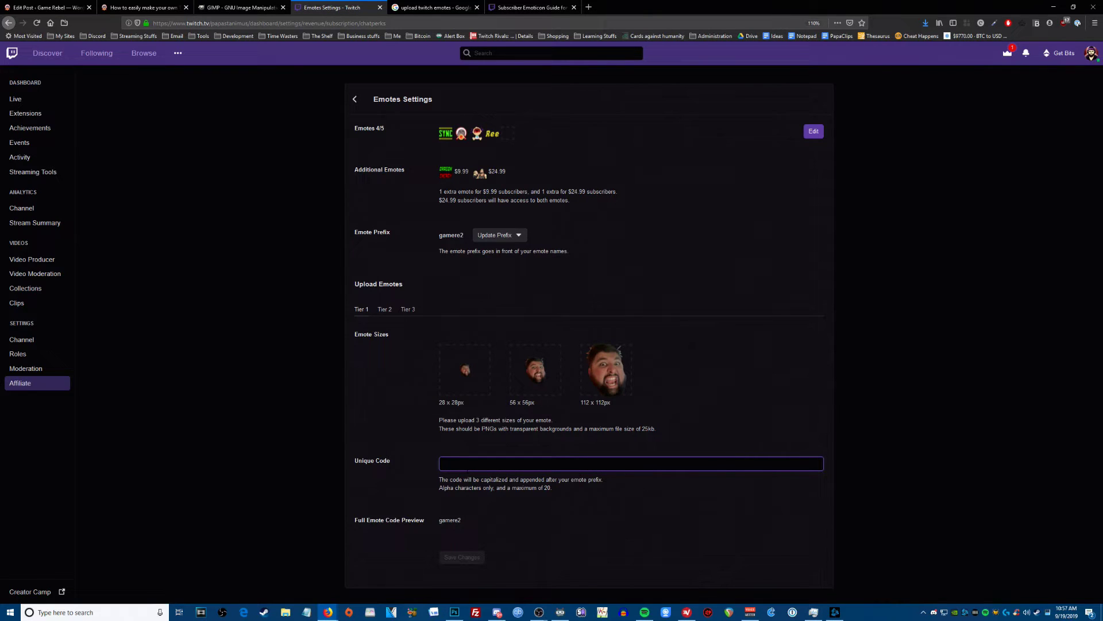
{"action": "type", "text": "Pap"}
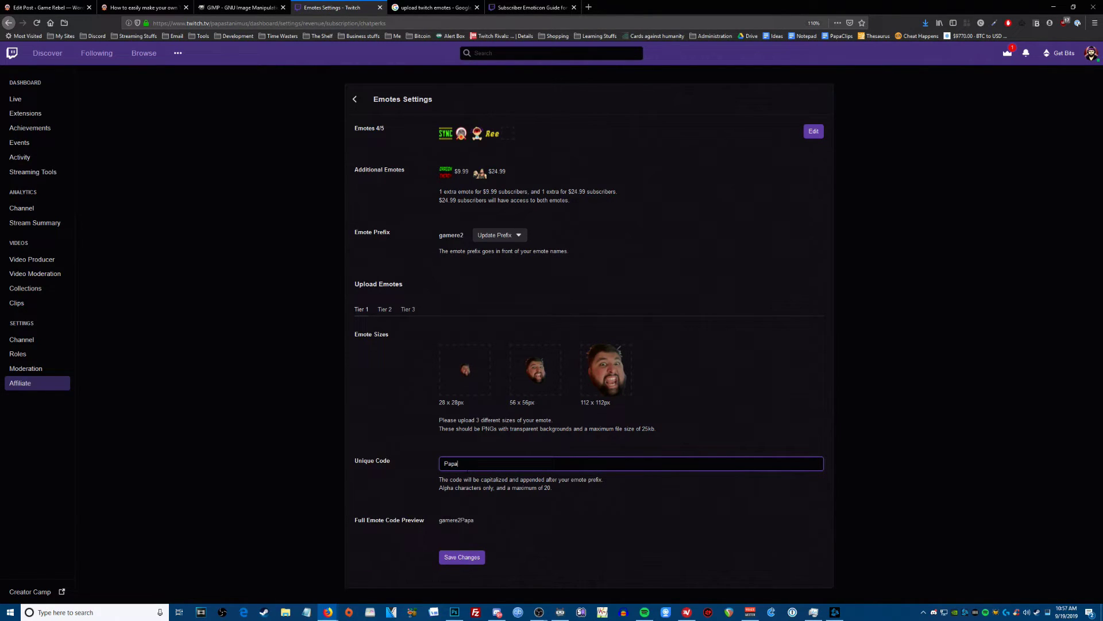
{"action": "type", "text": "a"}
{"action": "left_click", "coordinate": [464, 556]}
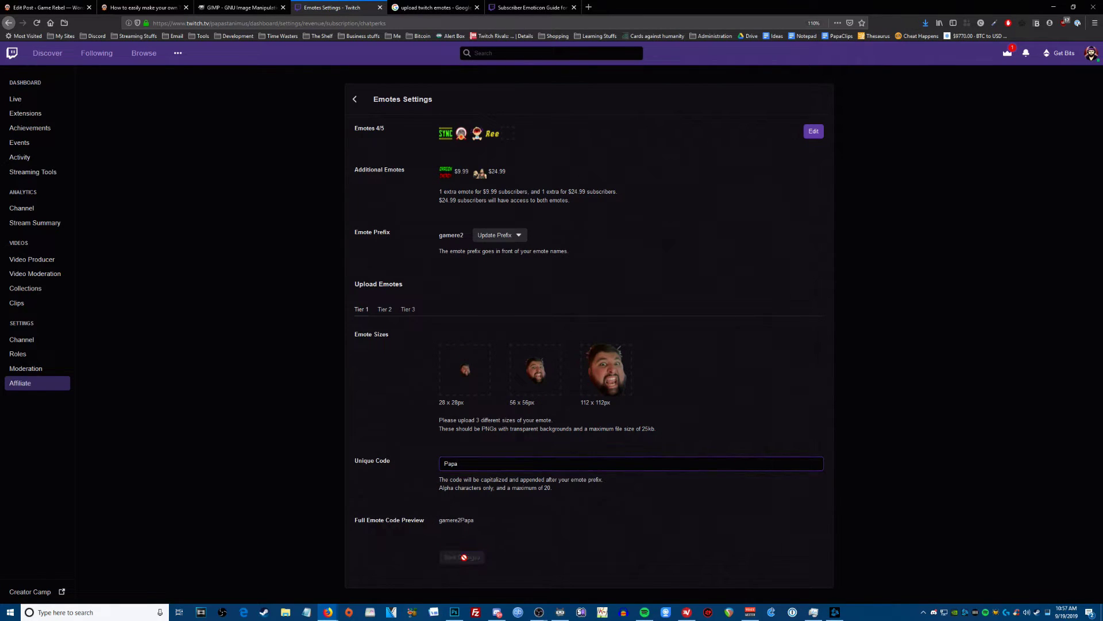